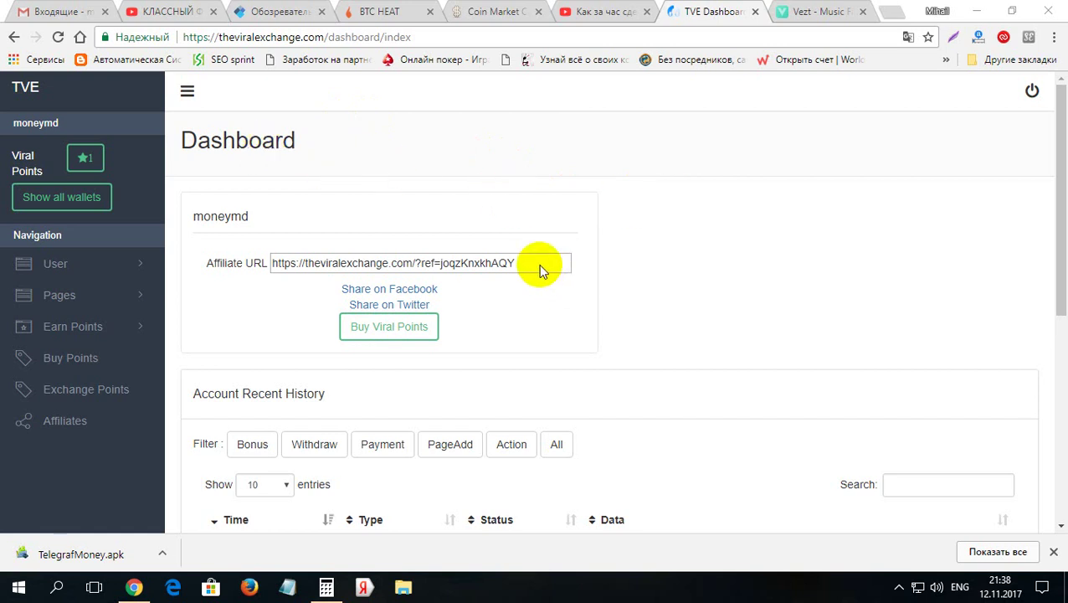
Step: Highlight the affiliate URL on the dashboard and open the Affiliate Center page
drag(539, 262, 267, 255)
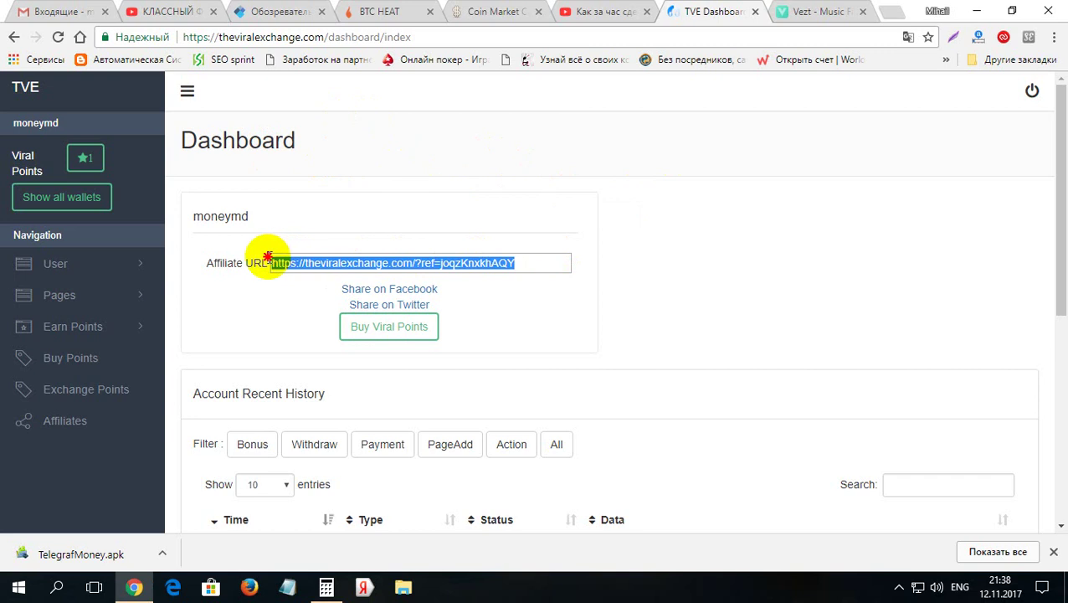
click(496, 174)
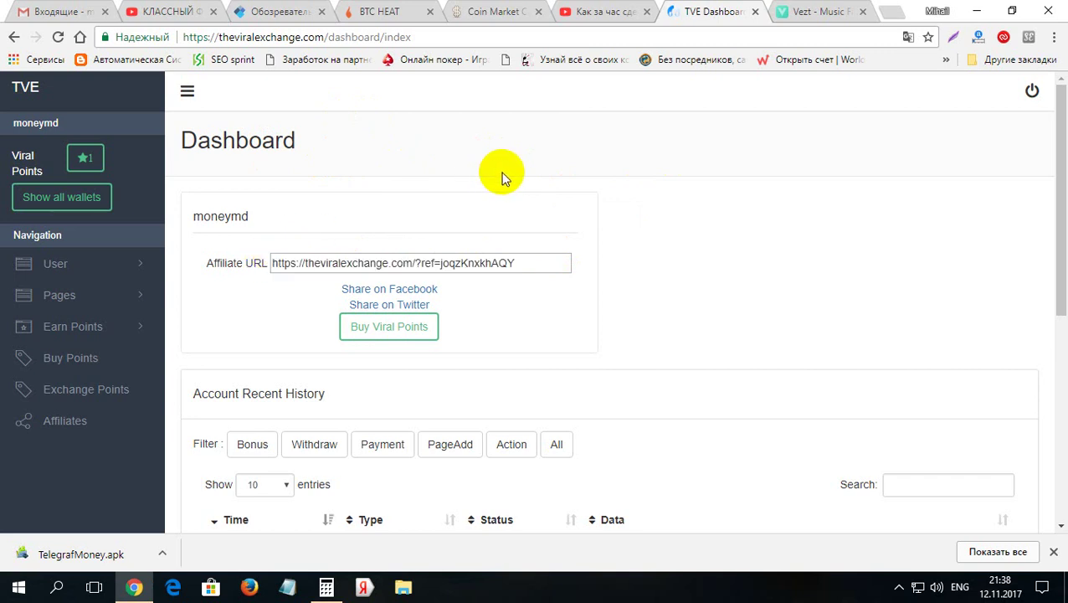
click(66, 421)
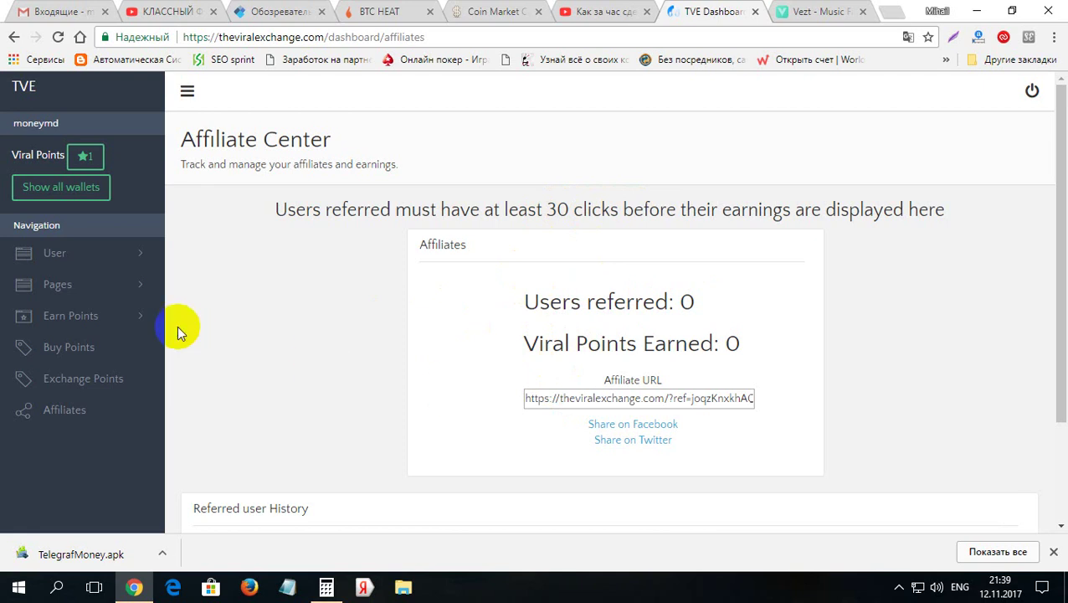
Step: Open the user's Wallets page to view the token balances
click(112, 261)
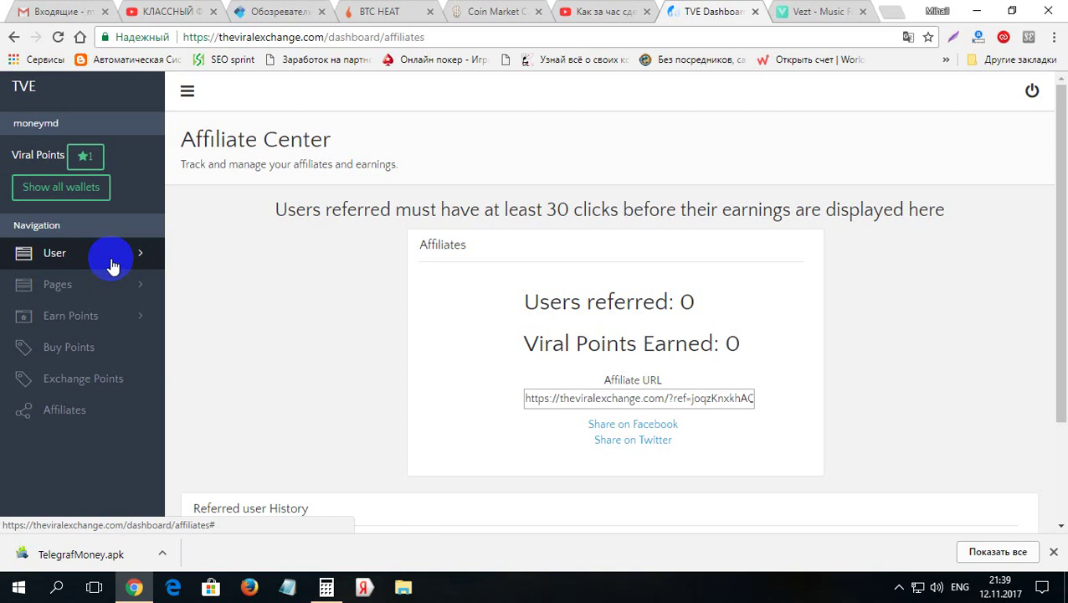
click(113, 265)
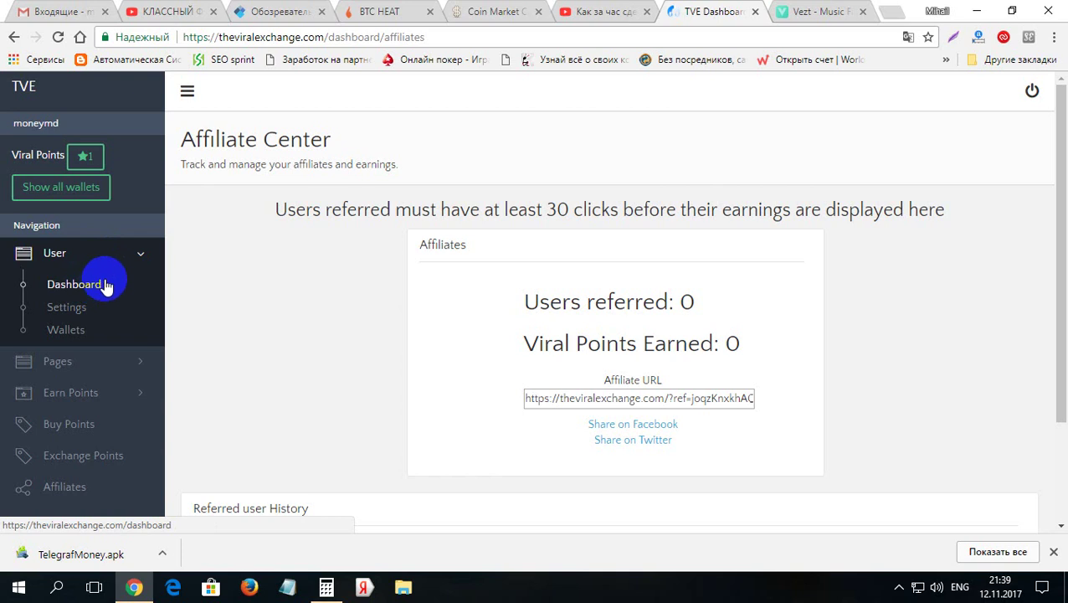
click(64, 335)
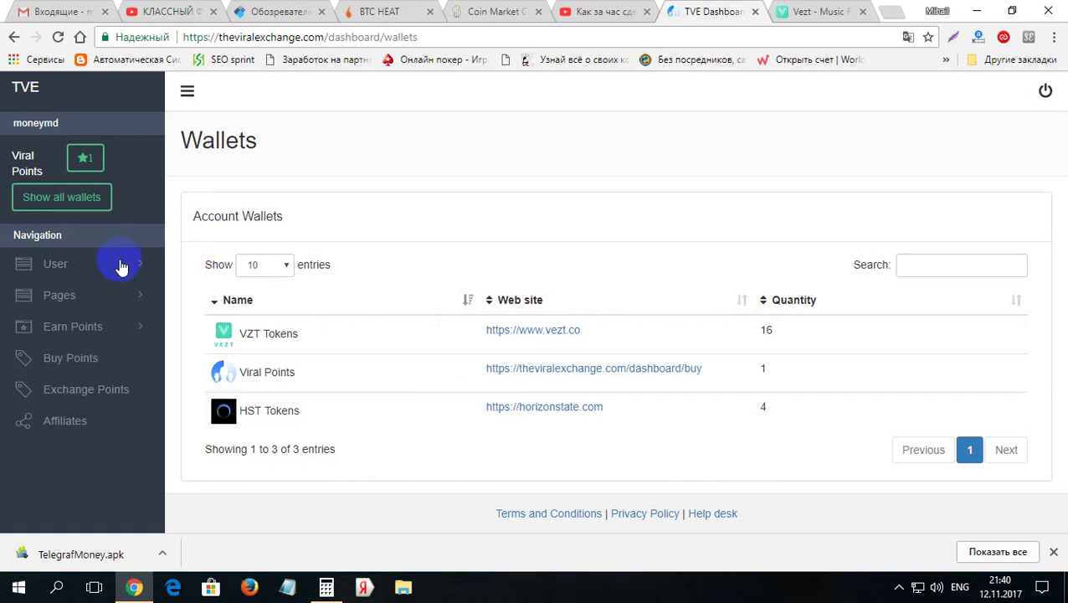
Step: Return to the user dashboard and review the Account Recent History entries down to the end of the list
click(61, 272)
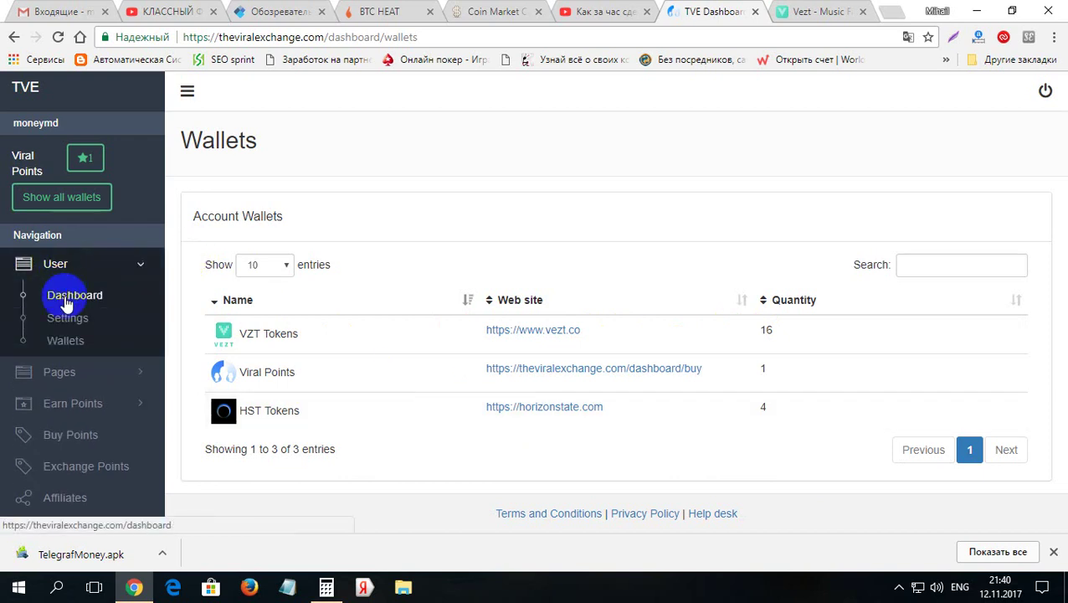
click(65, 299)
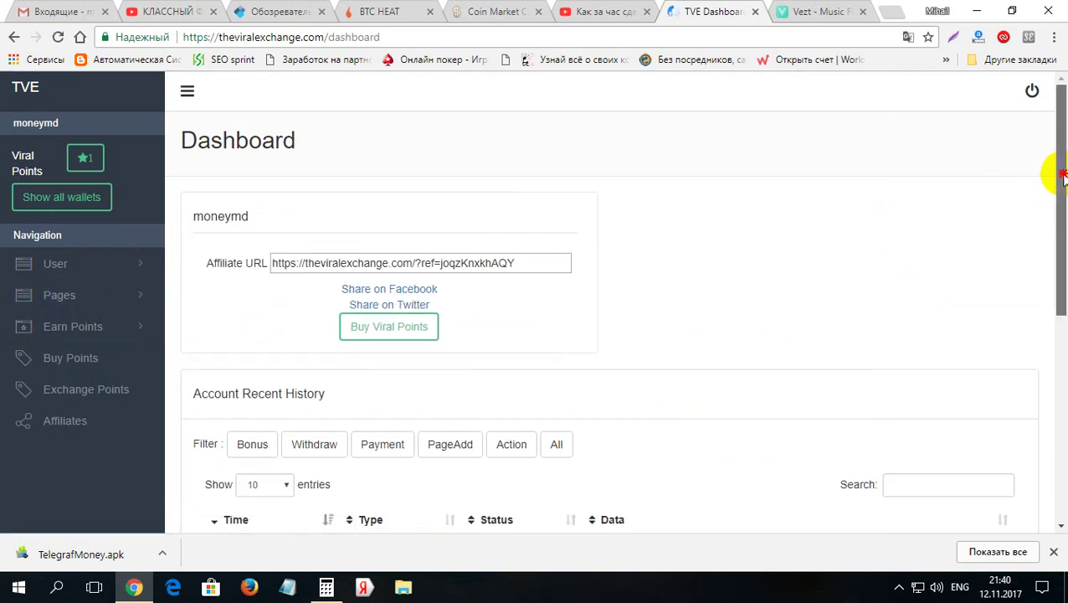
click(1063, 328)
drag(1063, 328, 1063, 387)
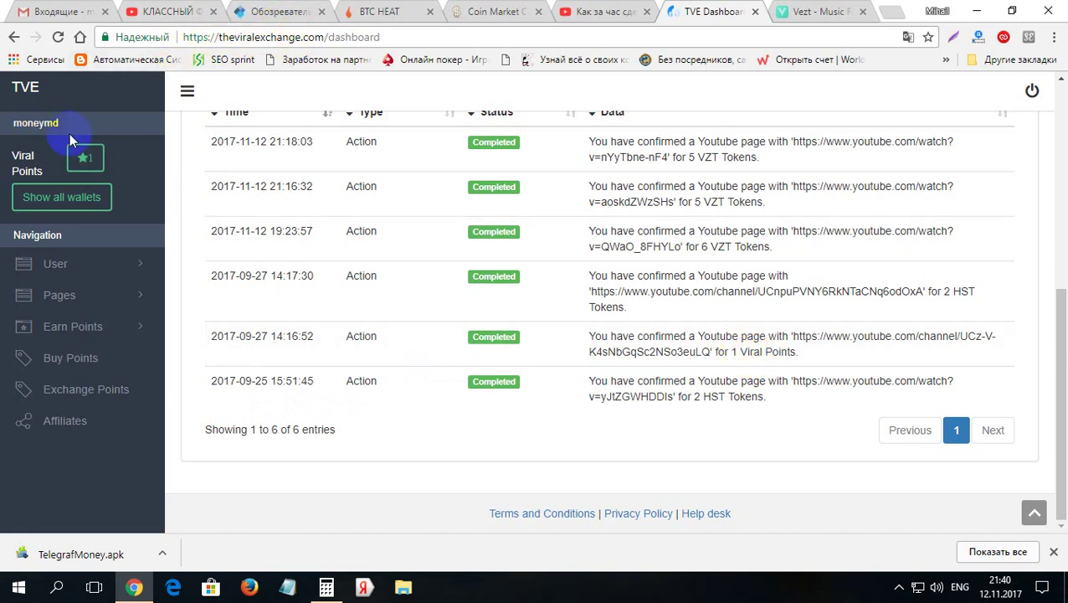
Step: View the Viral Points purchase packages and open the Exchange Points page
click(69, 362)
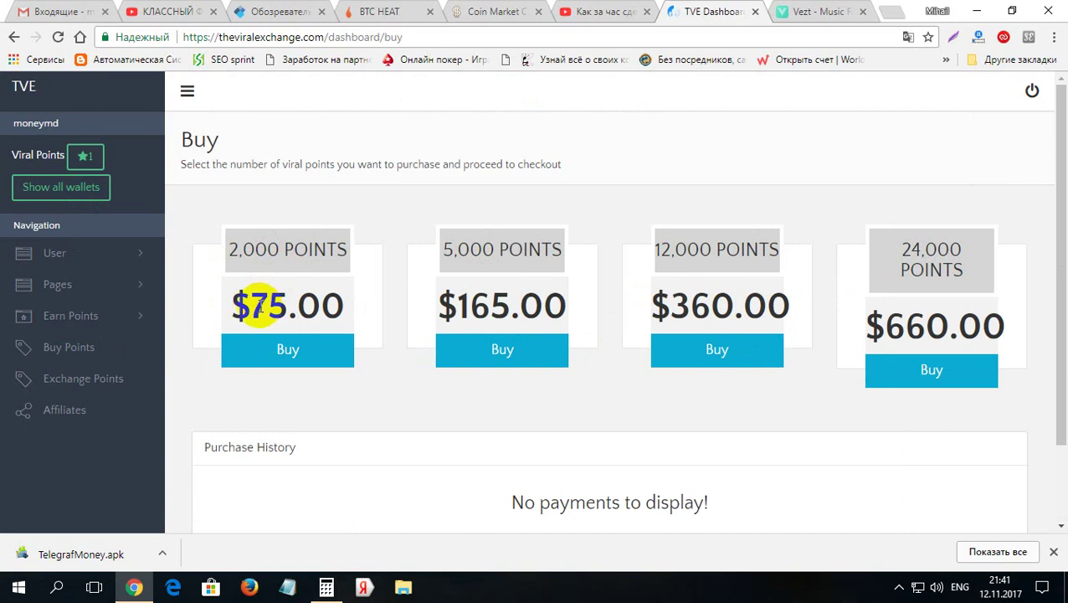
drag(270, 304, 255, 307)
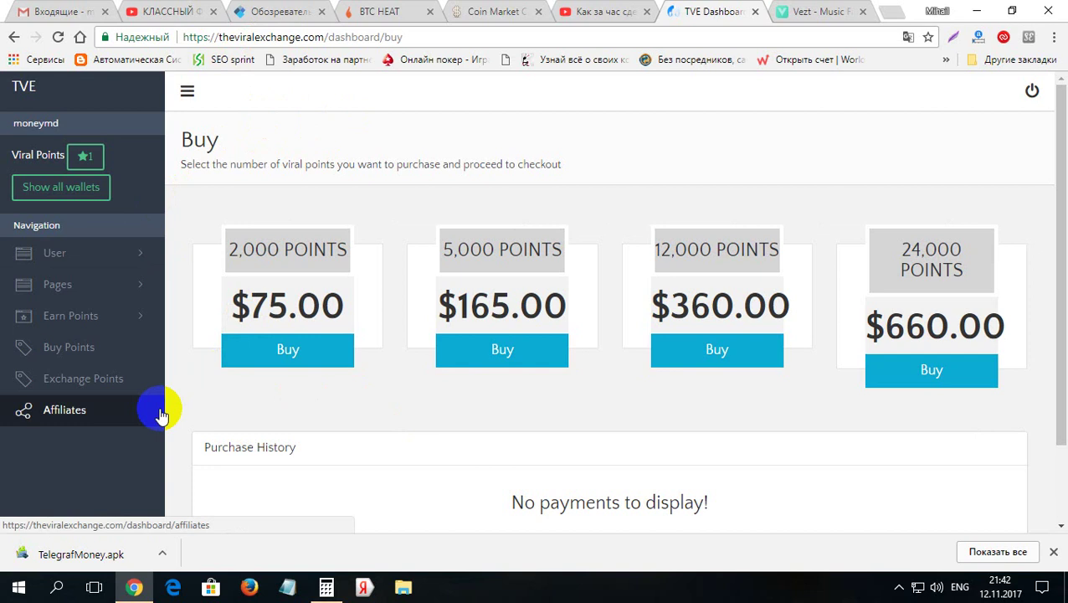
click(75, 385)
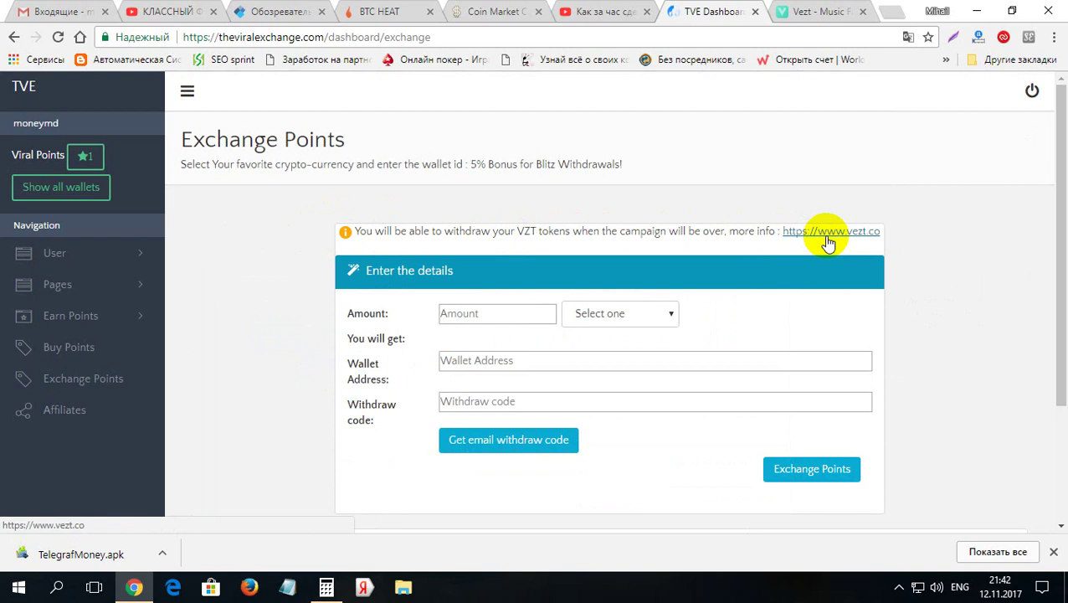
Step: Check the current VZT rate on the Vezt site, dismissing its Telegram pop-up, and view the rate calculation in Calculator
click(821, 11)
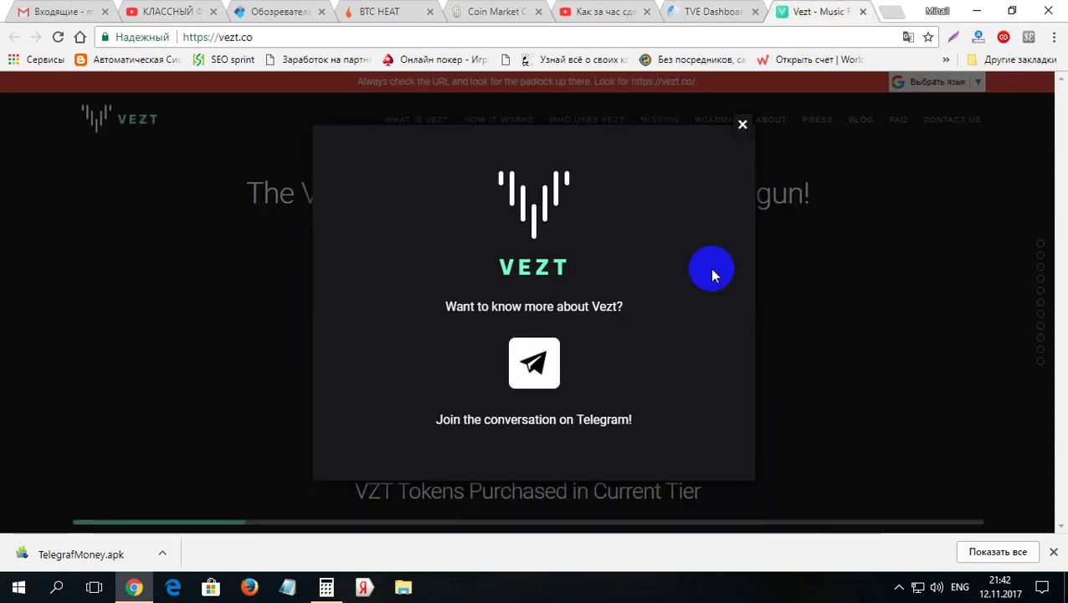
click(743, 124)
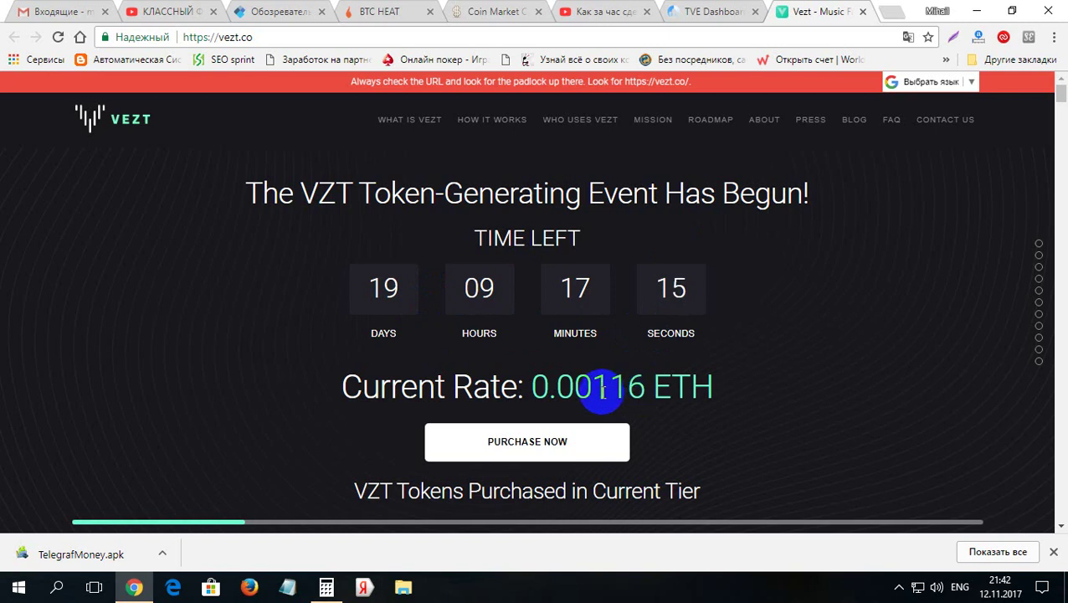
click(326, 588)
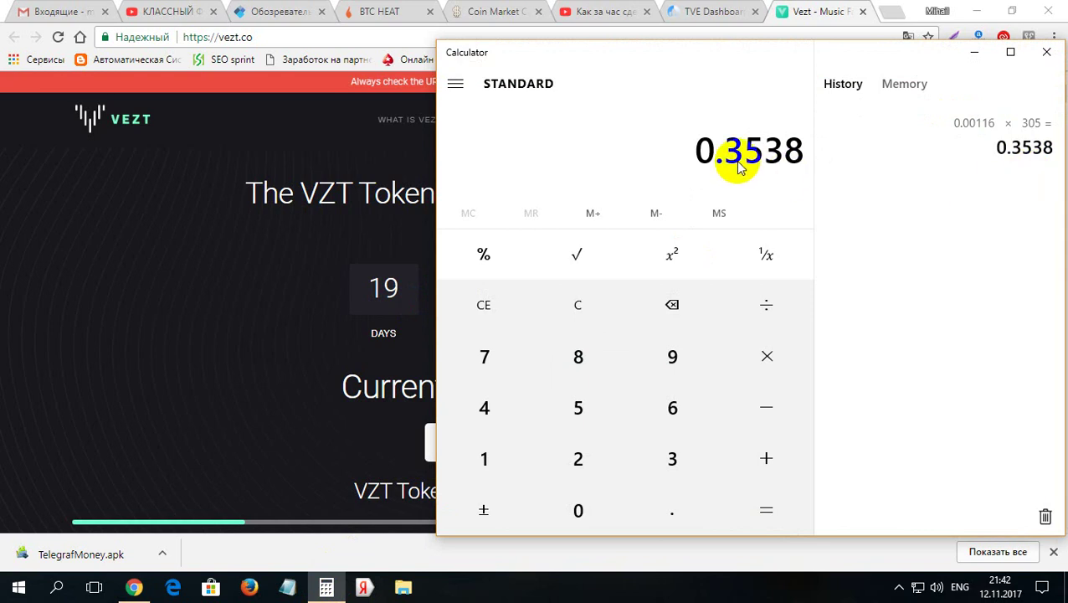
click(974, 51)
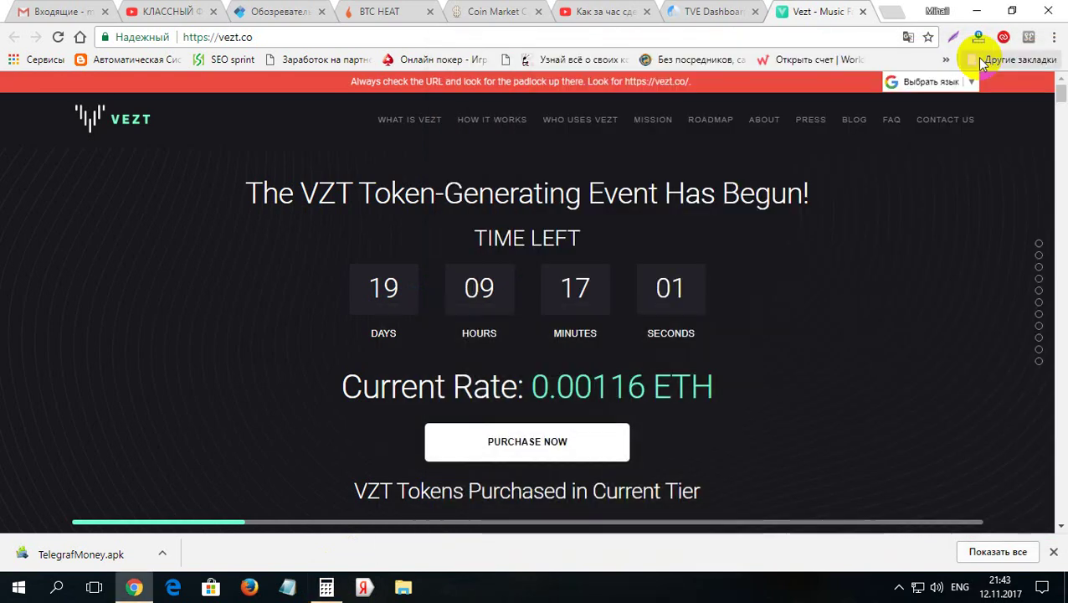
Step: Look over the wallet address field in the exchange form and examine the token price tiers and sale dates on the Vezt site
click(700, 8)
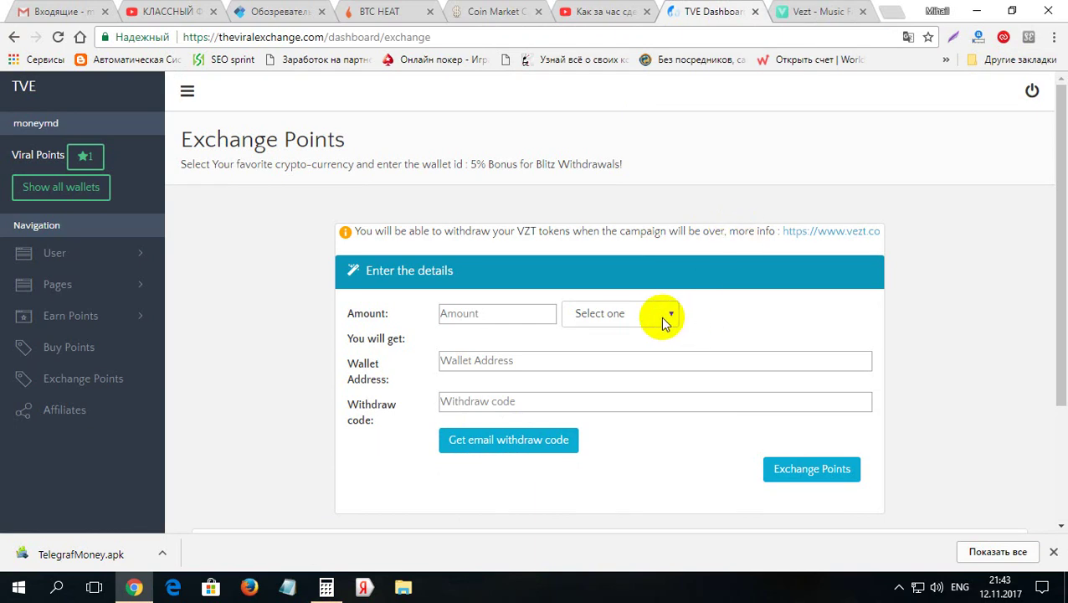
click(579, 366)
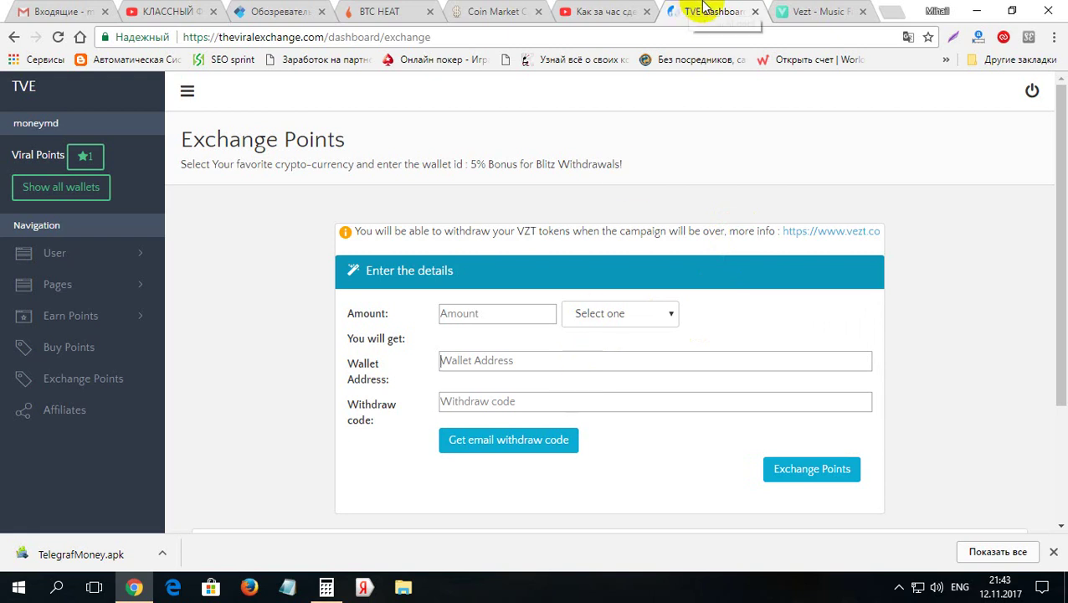
click(791, 10)
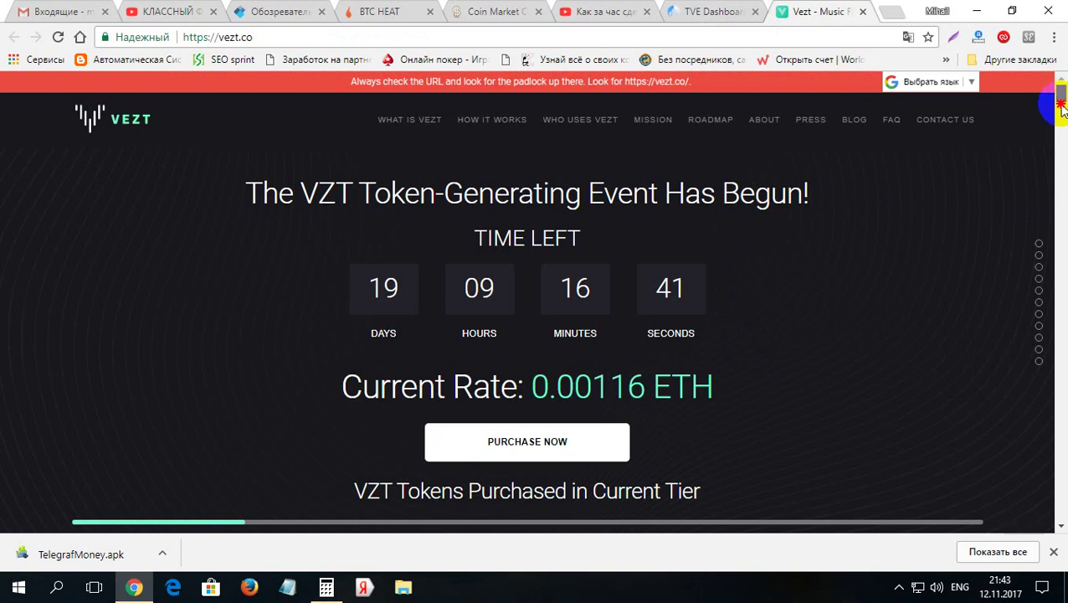
scroll(1061, 112, down, 4)
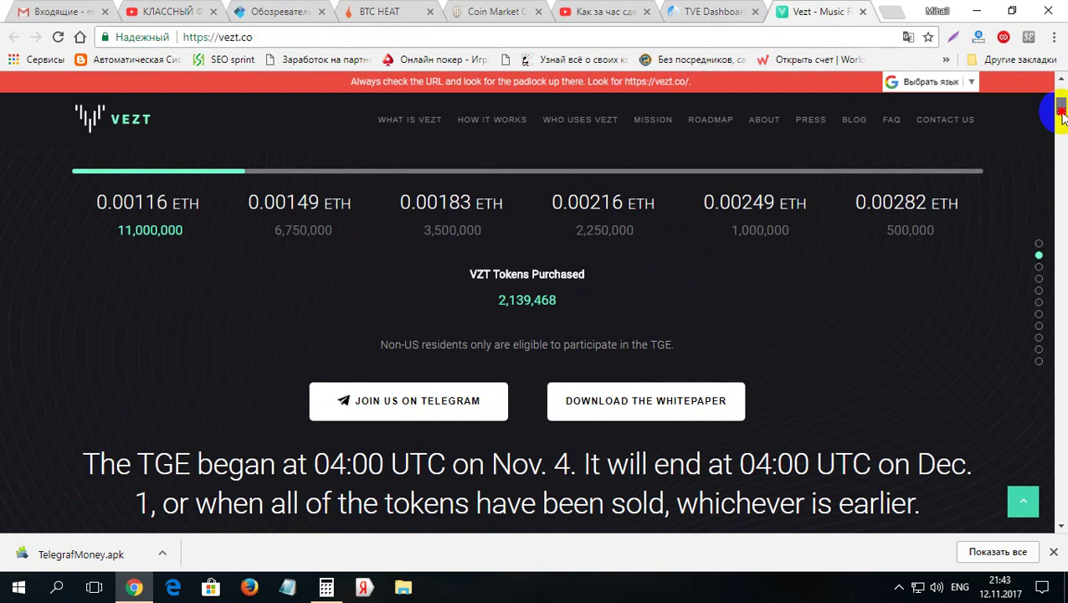
scroll(1061, 112, down, 2)
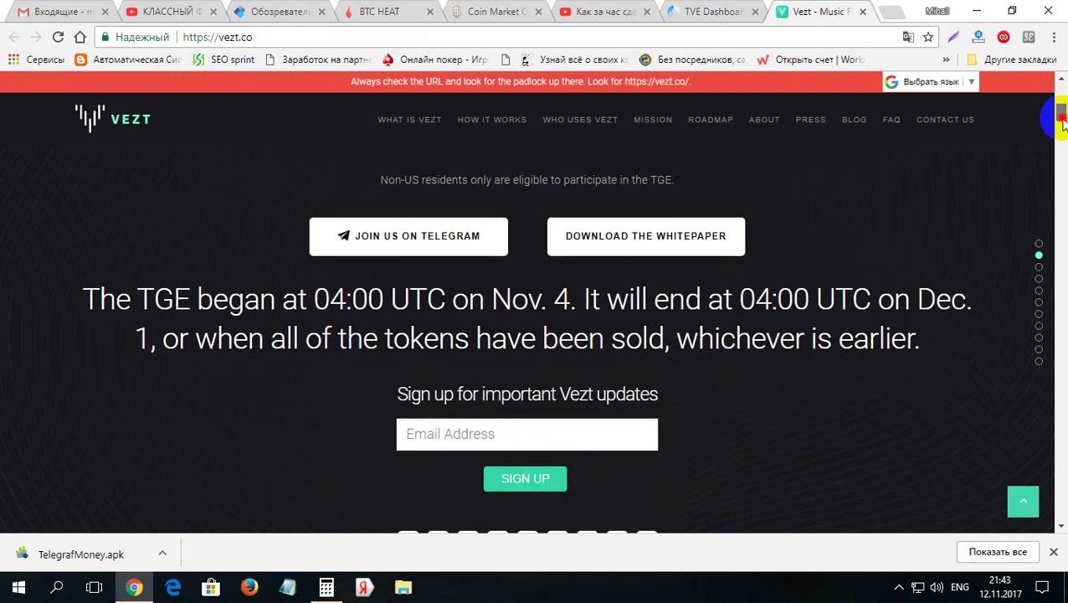
drag(1062, 122, 1061, 102)
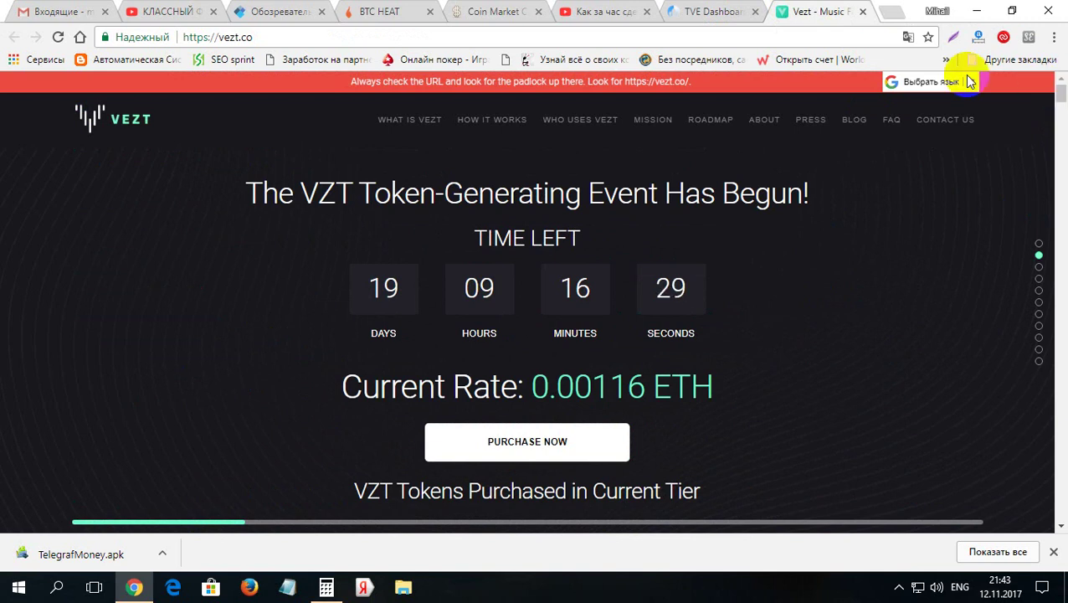
Step: Switch back to The Viral Exchange and open the account wallets to check the VZT Tokens quantity
click(703, 11)
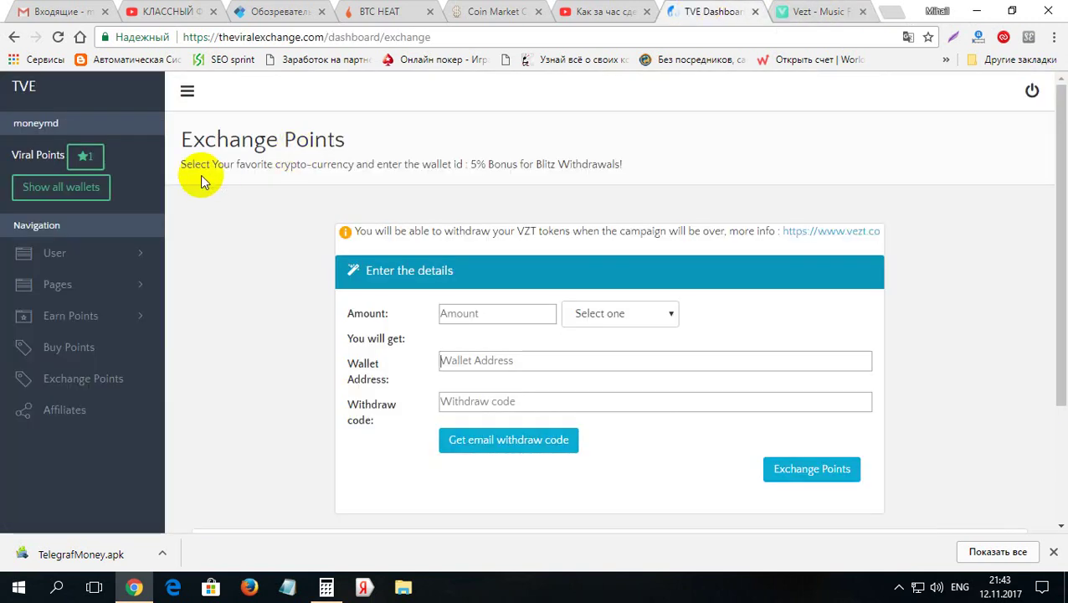
click(94, 265)
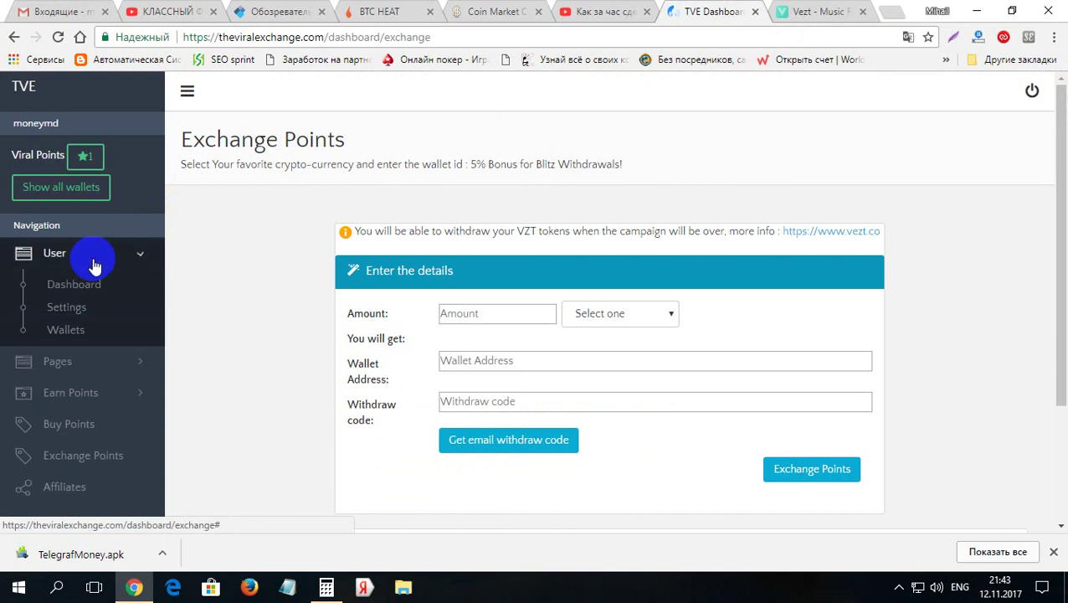
click(69, 330)
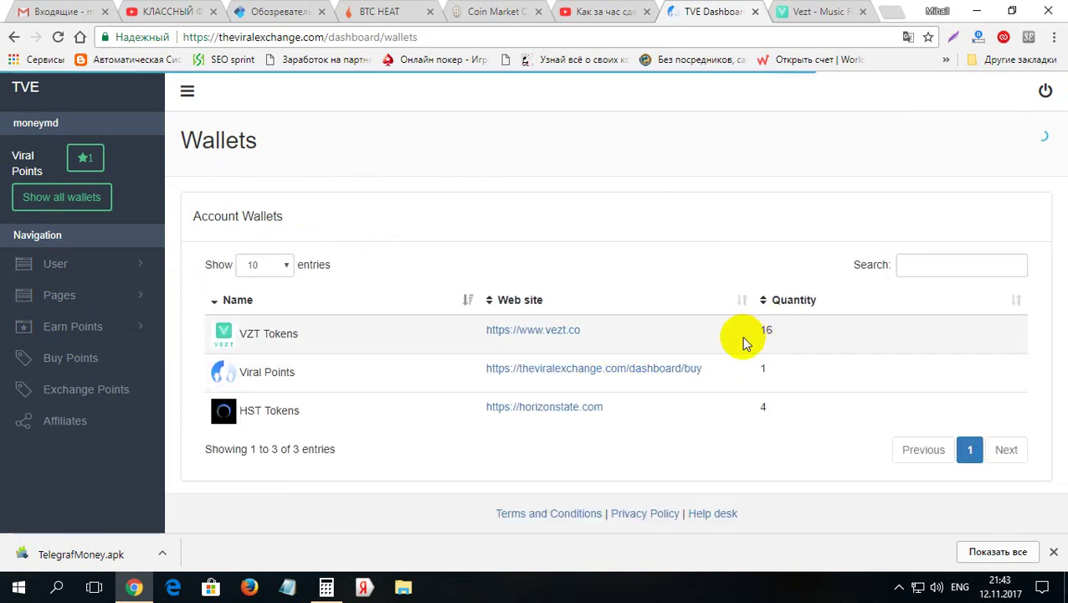
Step: Open the YouTube tasks for earning points, authorizing with the Gmail account and its YouTube brand account
click(75, 328)
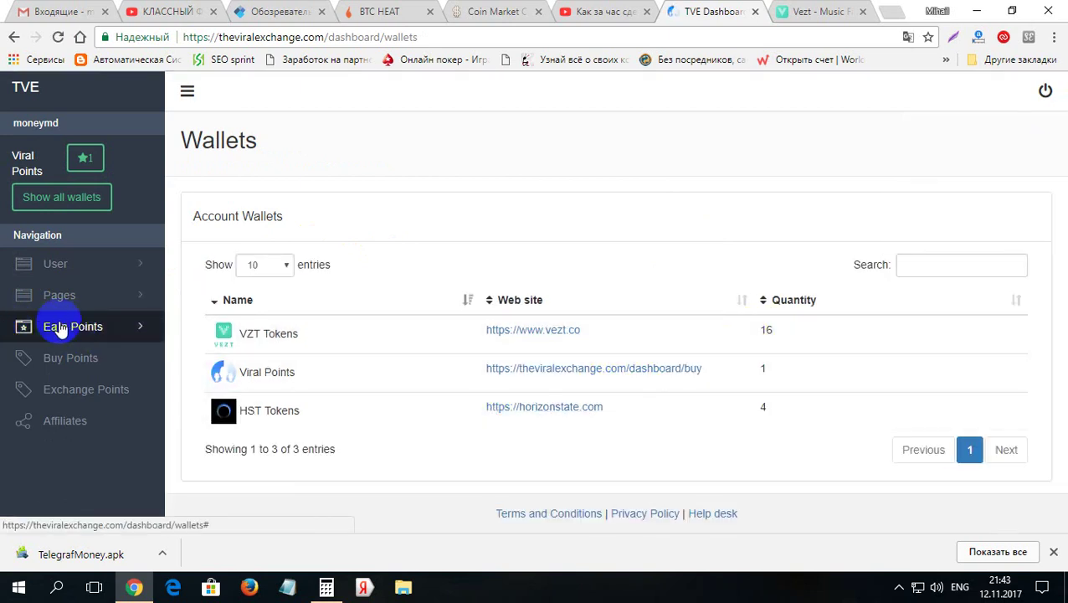
click(101, 332)
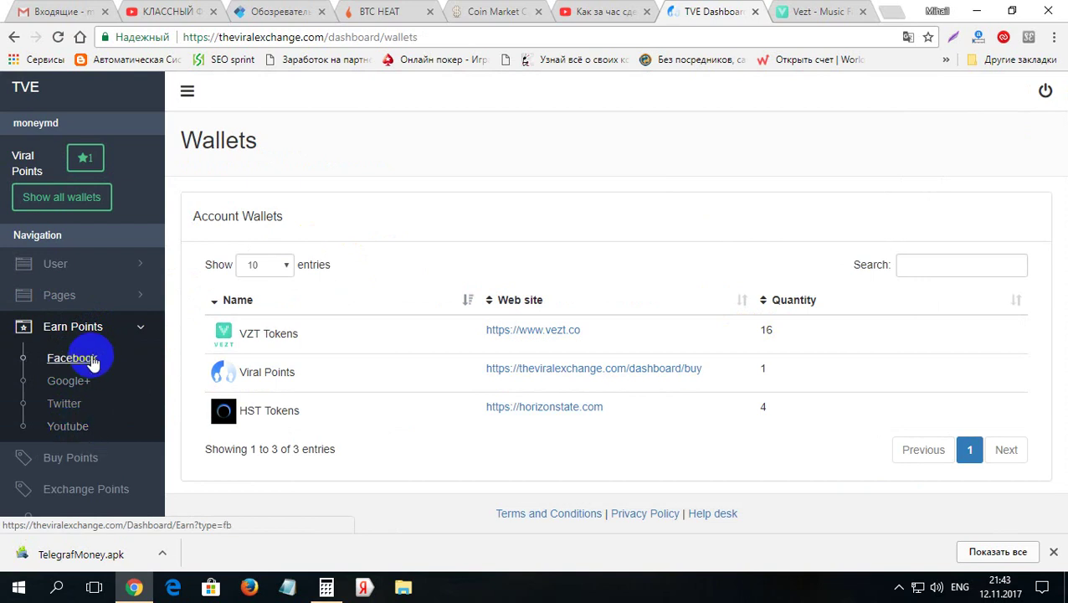
click(72, 427)
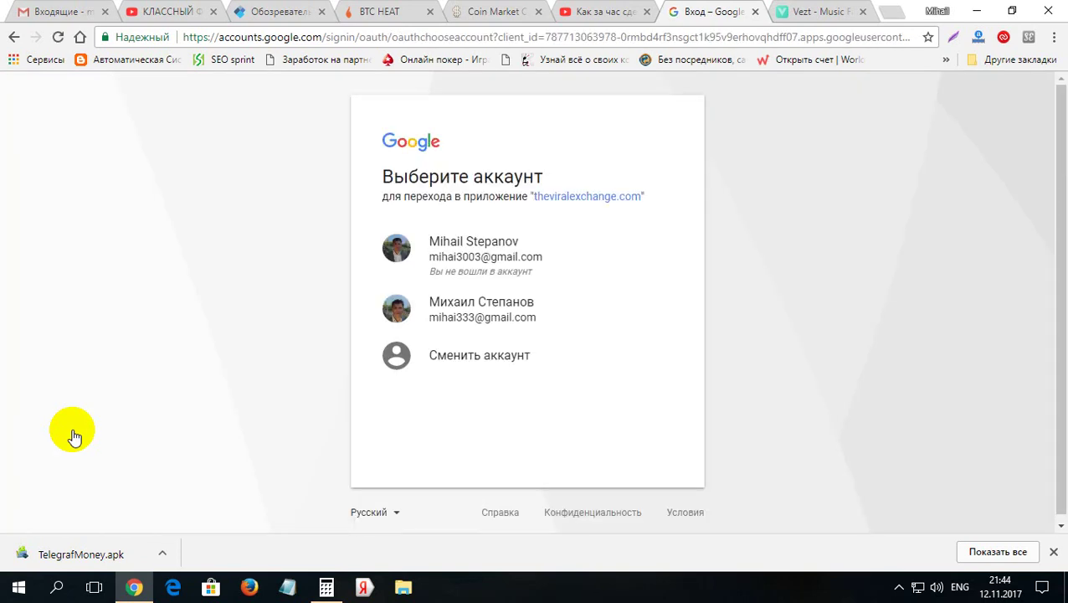
click(484, 322)
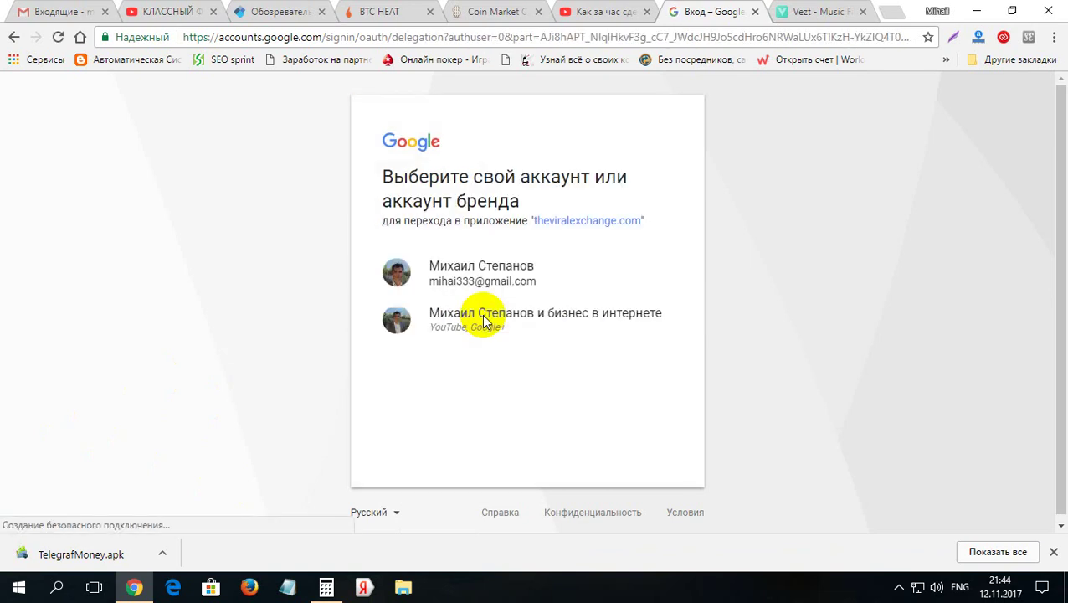
click(524, 318)
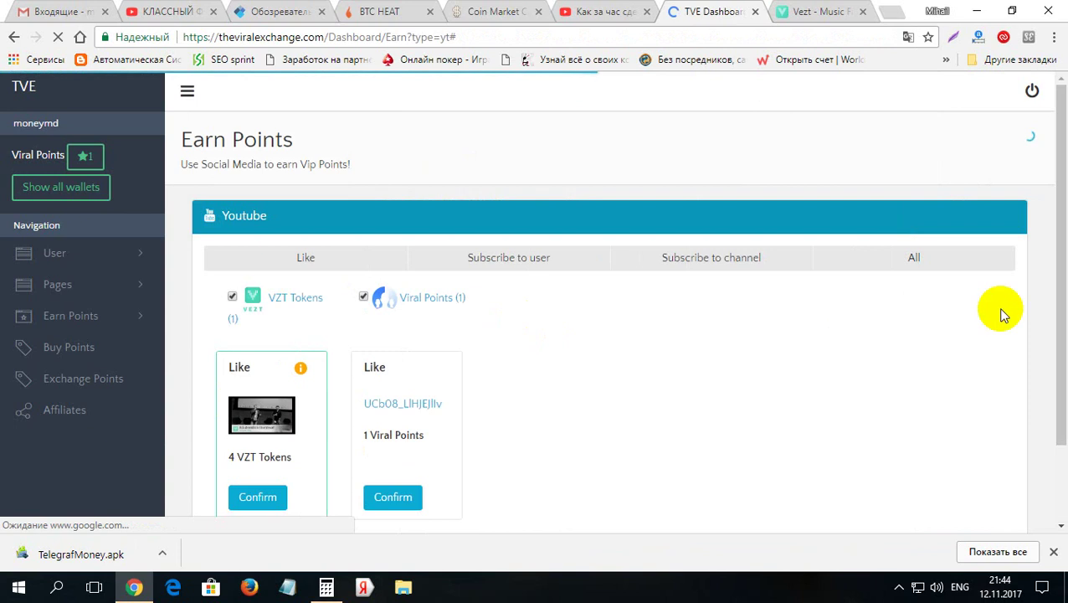
Step: Open the video of the 4 VZT Tokens Like task, play it briefly and pause it, and return to the task list
drag(1065, 208, 1052, 290)
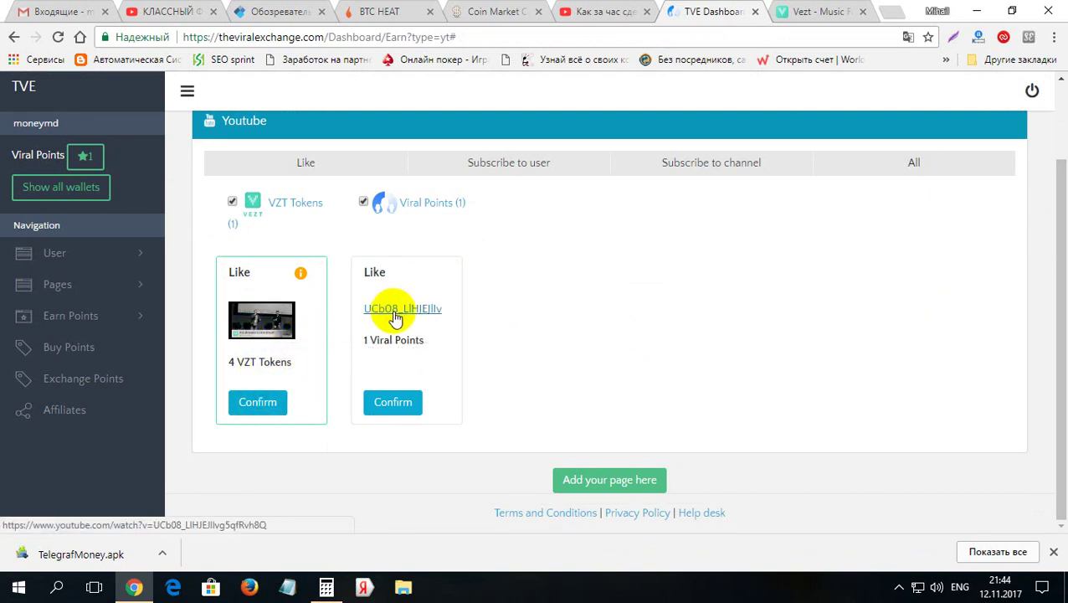
click(259, 325)
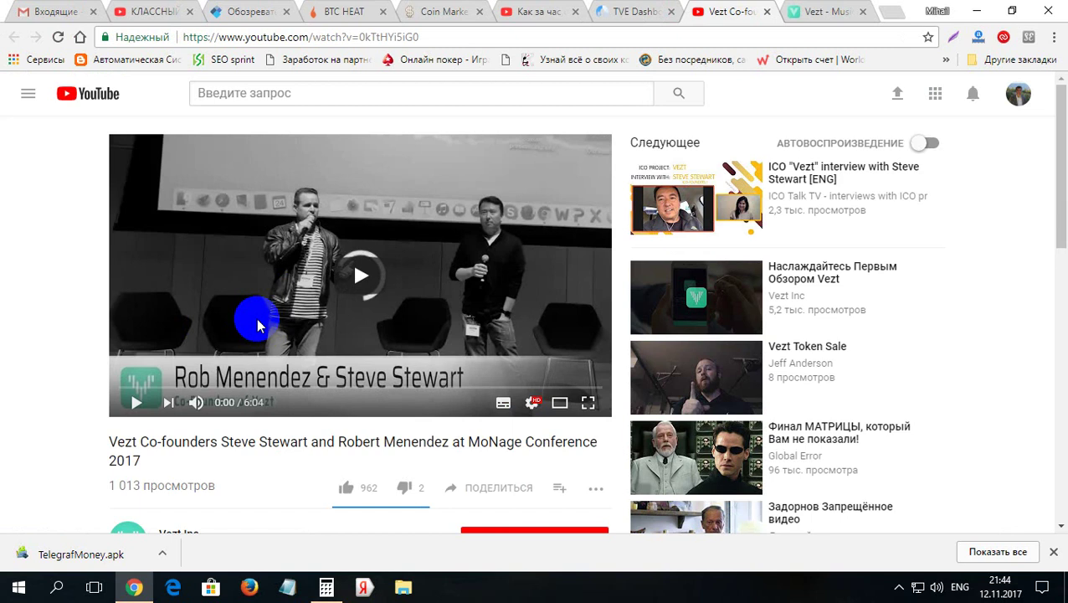
click(258, 325)
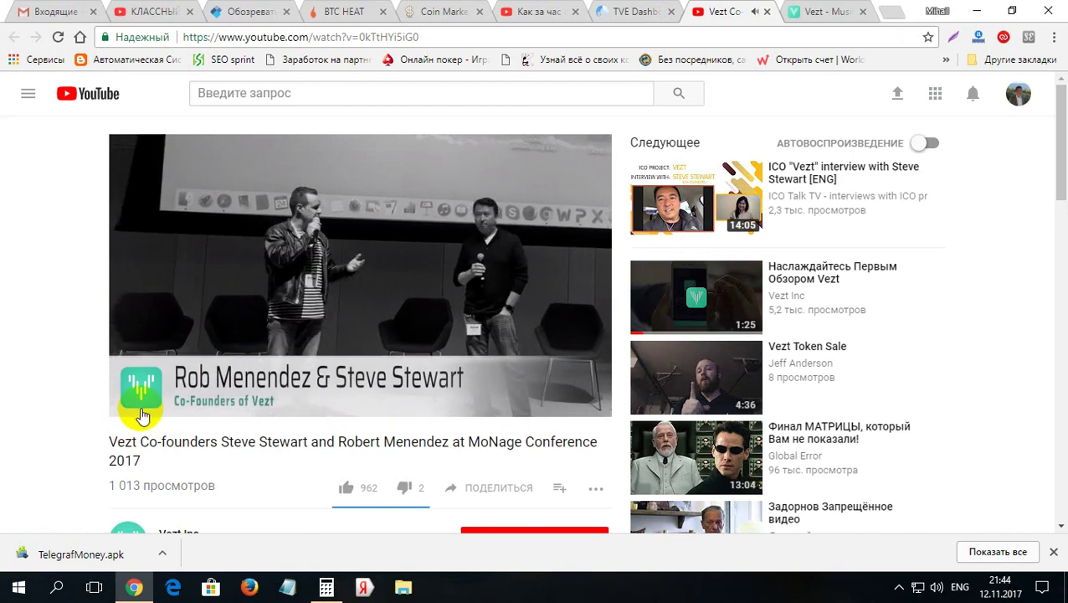
click(138, 403)
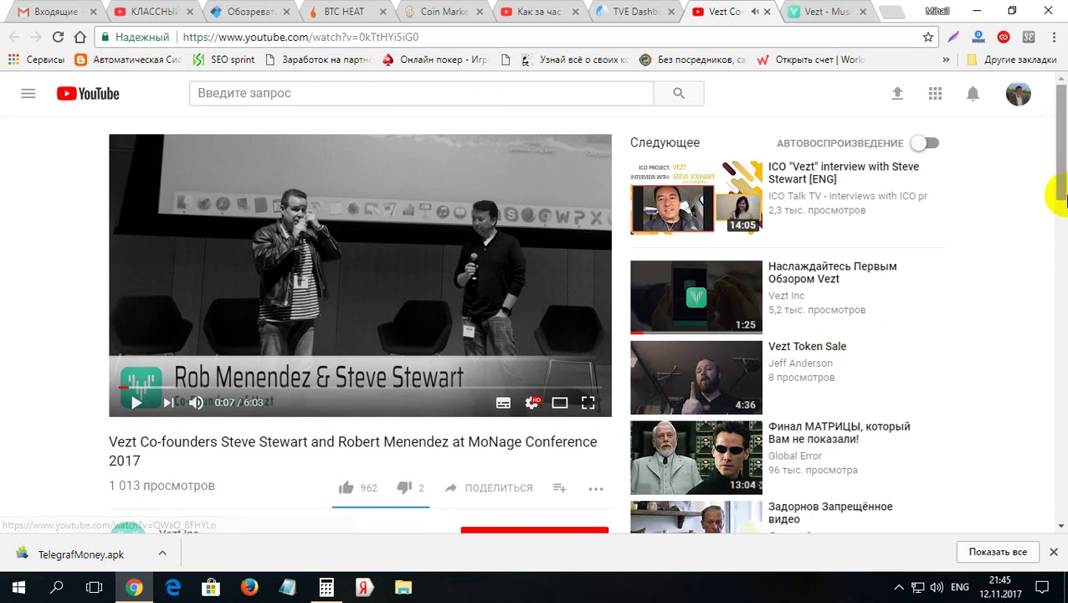
click(616, 11)
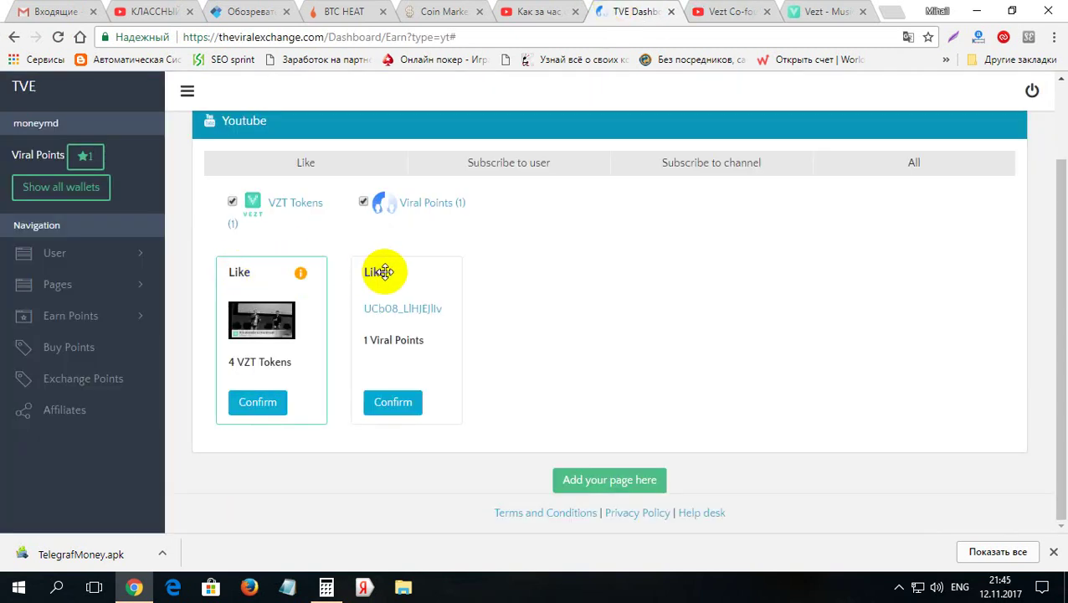
Step: Like the Vezt co-founders conference video on YouTube and confirm the 4 VZT Tokens Like task in the task list
click(732, 10)
drag(1061, 143, 1060, 183)
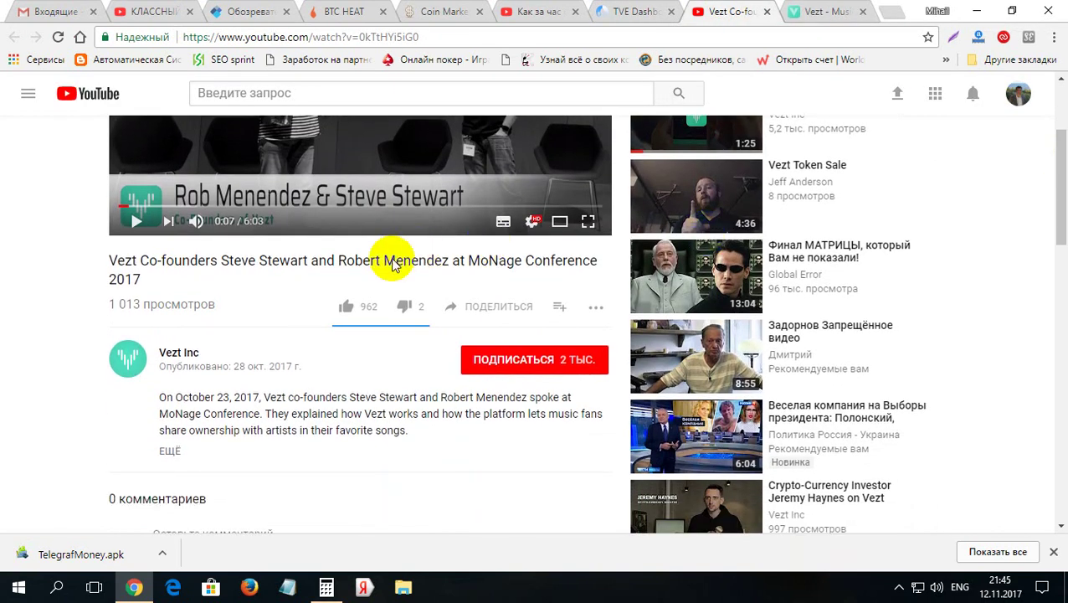
click(344, 310)
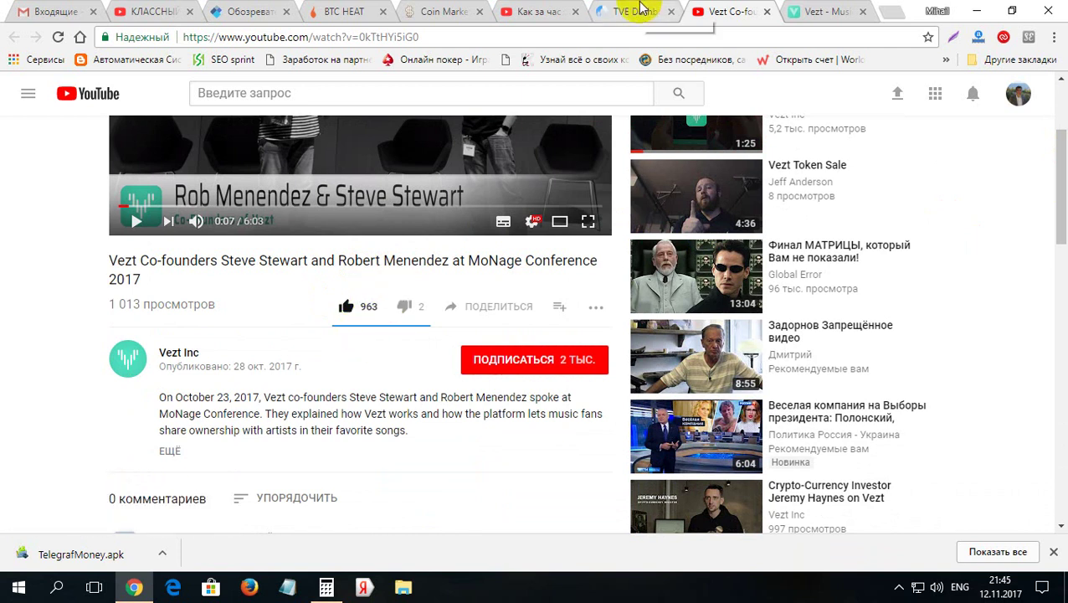
click(640, 10)
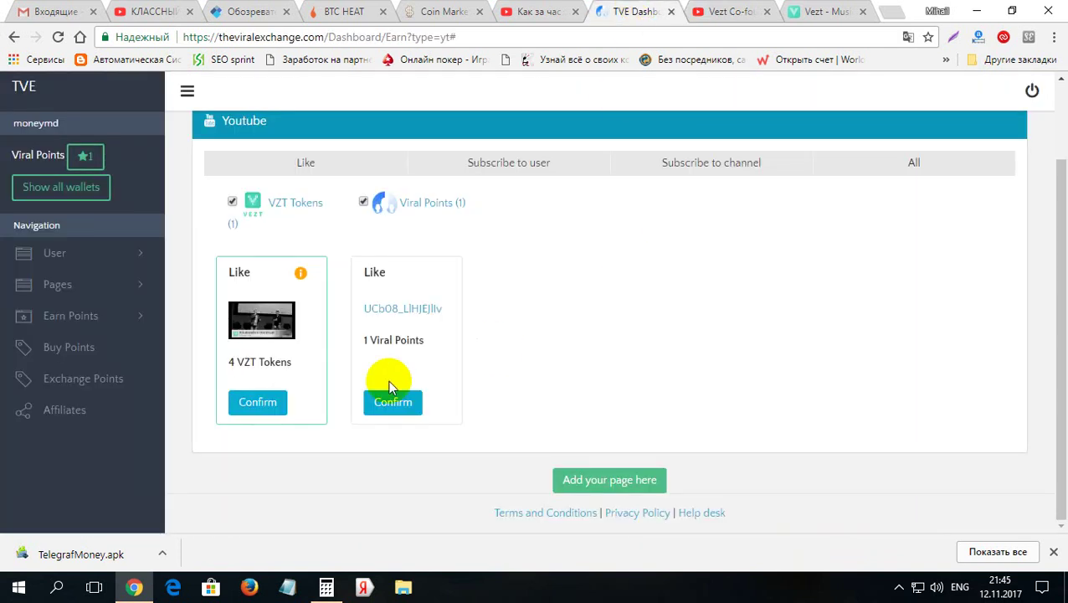
click(251, 403)
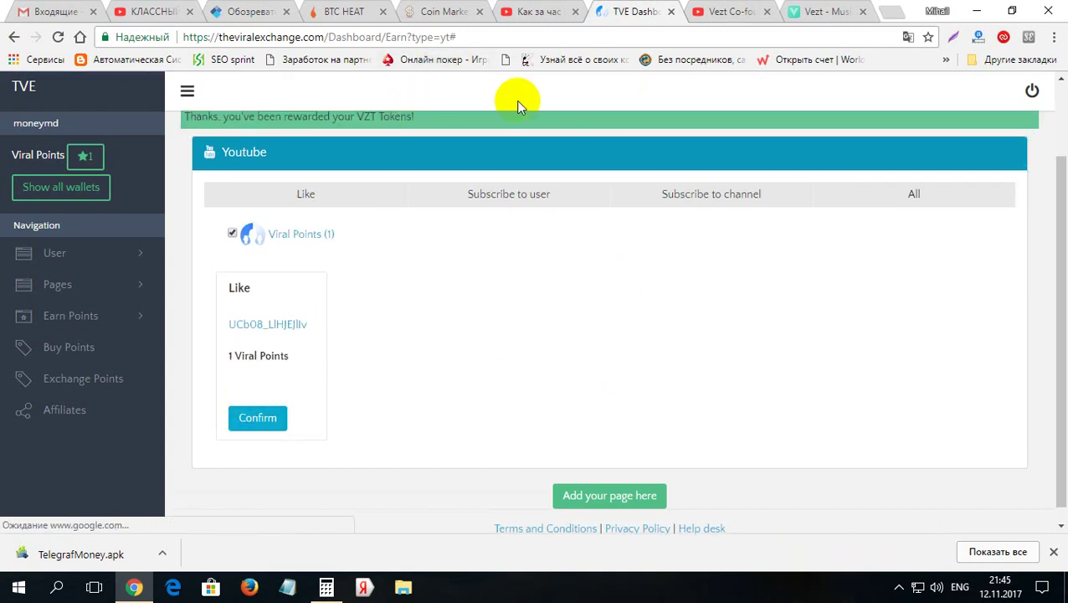
click(1063, 261)
drag(1063, 261, 1063, 197)
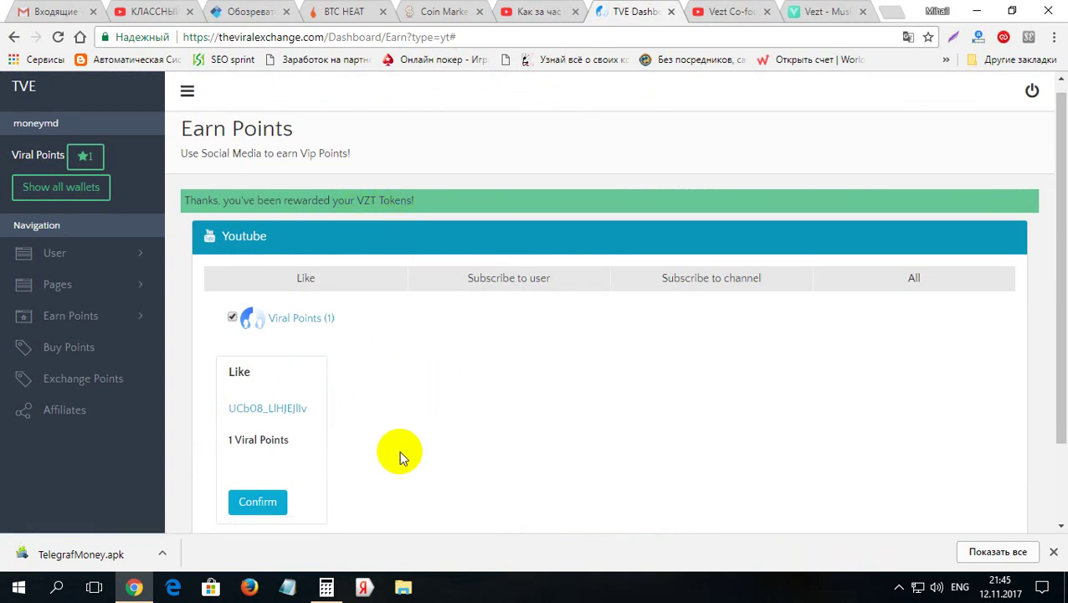
Step: Open the video of the 1 Viral Points Like task, return to the task list and try to confirm the task
click(281, 410)
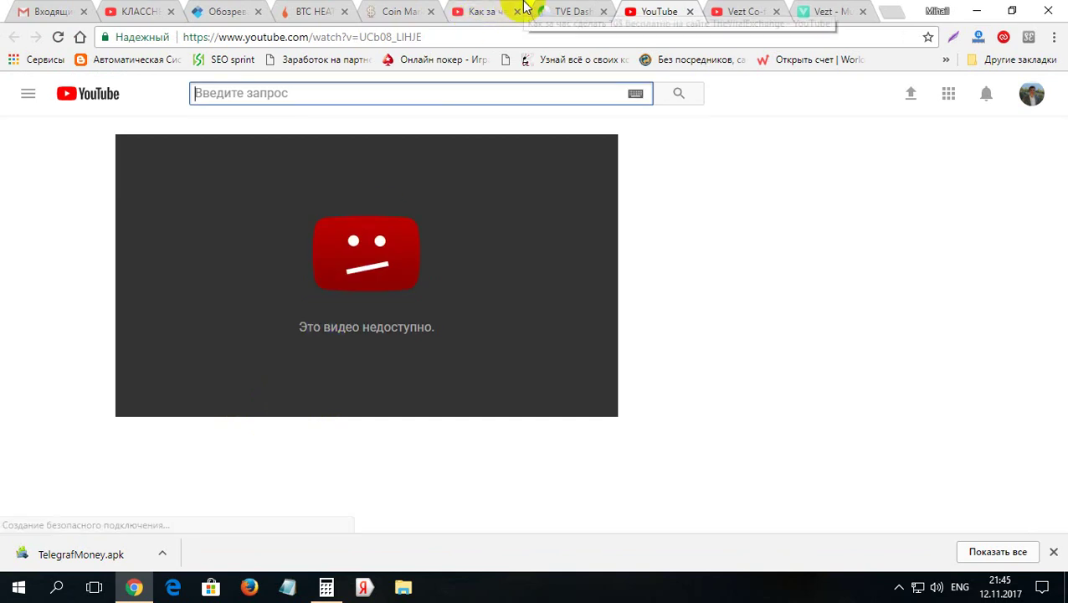
click(565, 12)
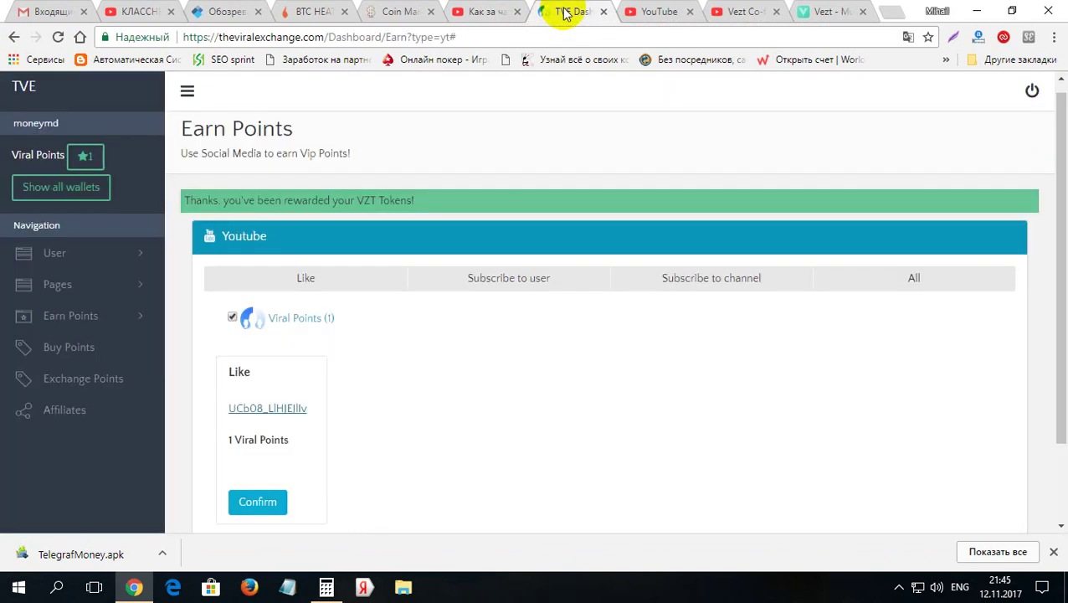
click(243, 502)
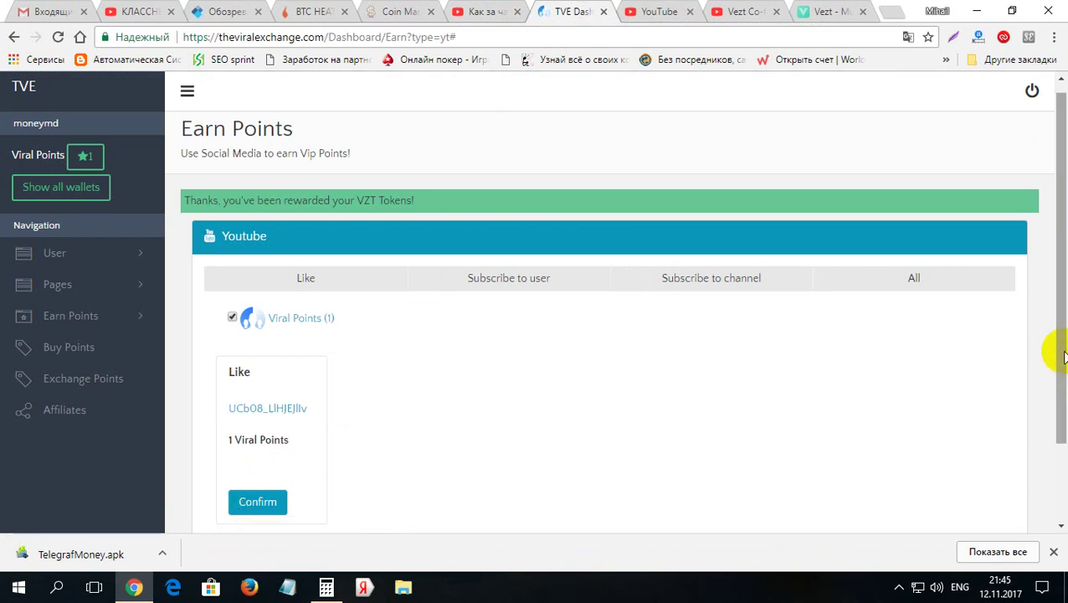
Step: Open the form for adding an own page, select Twitter as the type and look over its fields and country options
drag(1062, 351, 1063, 417)
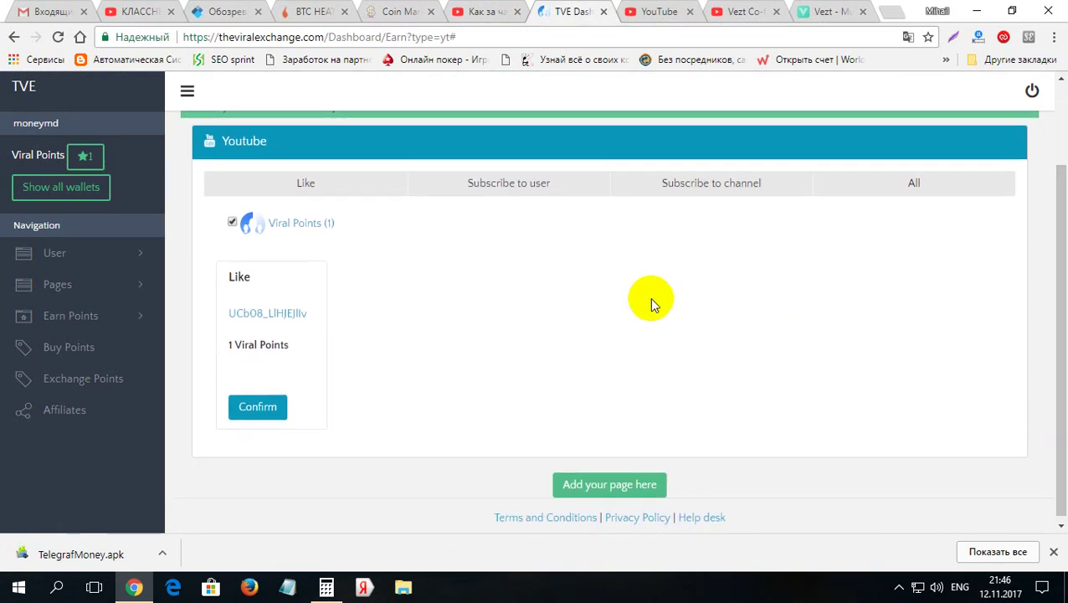
click(601, 487)
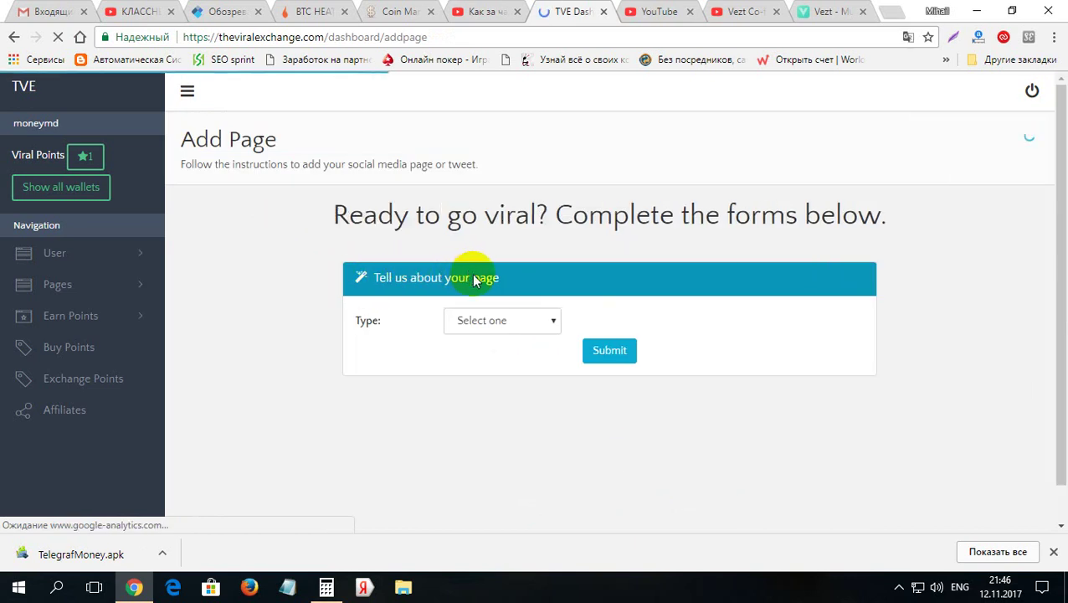
click(530, 322)
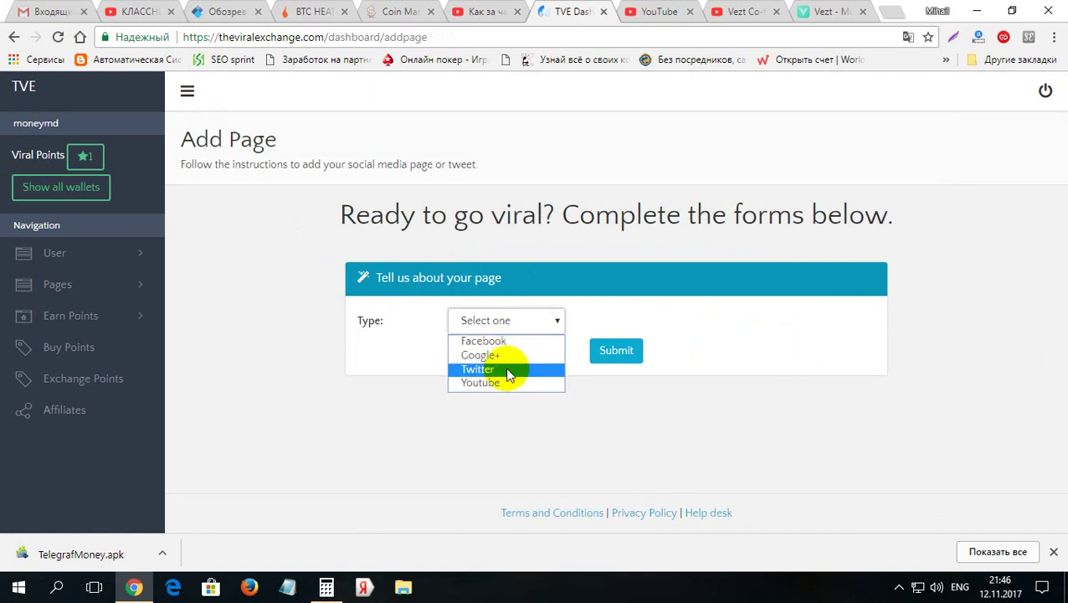
click(507, 370)
click(610, 350)
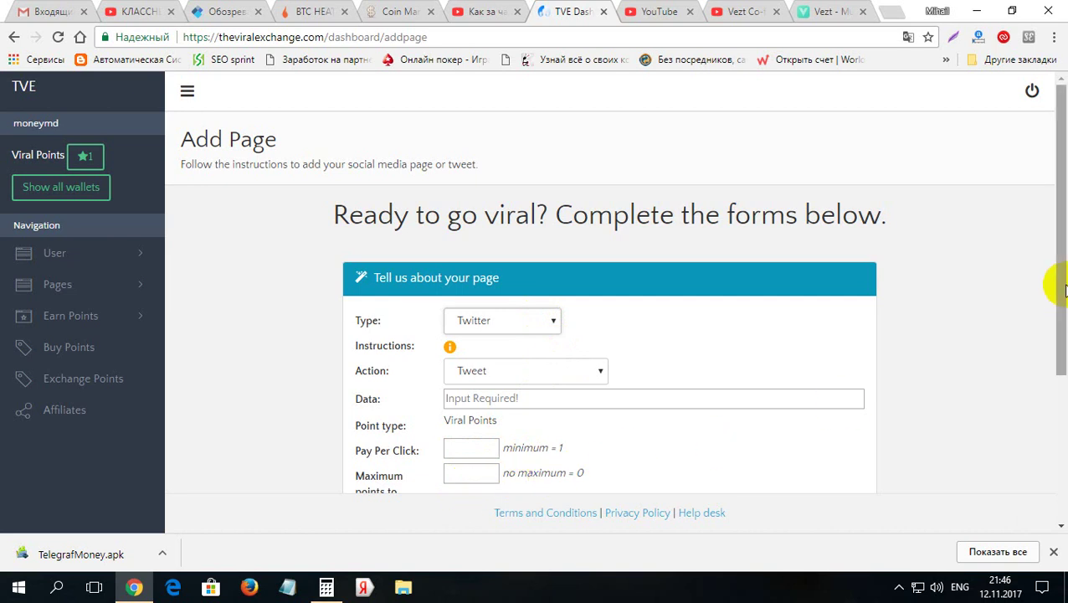
drag(1049, 284, 1058, 388)
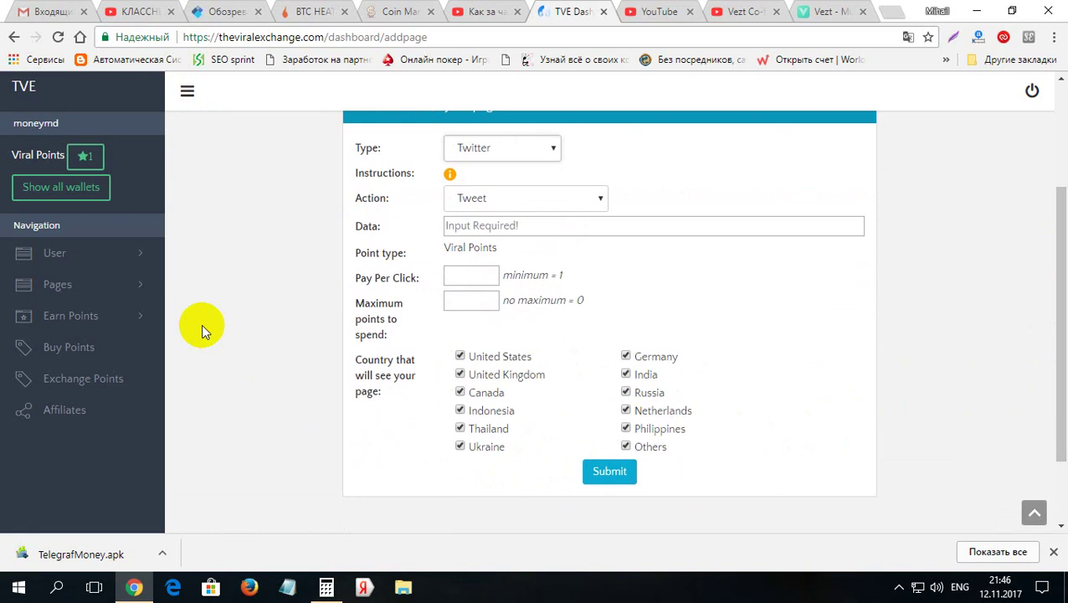
Step: Open the Facebook tasks for earning points and look through the available Like offers
click(63, 352)
click(85, 156)
click(99, 322)
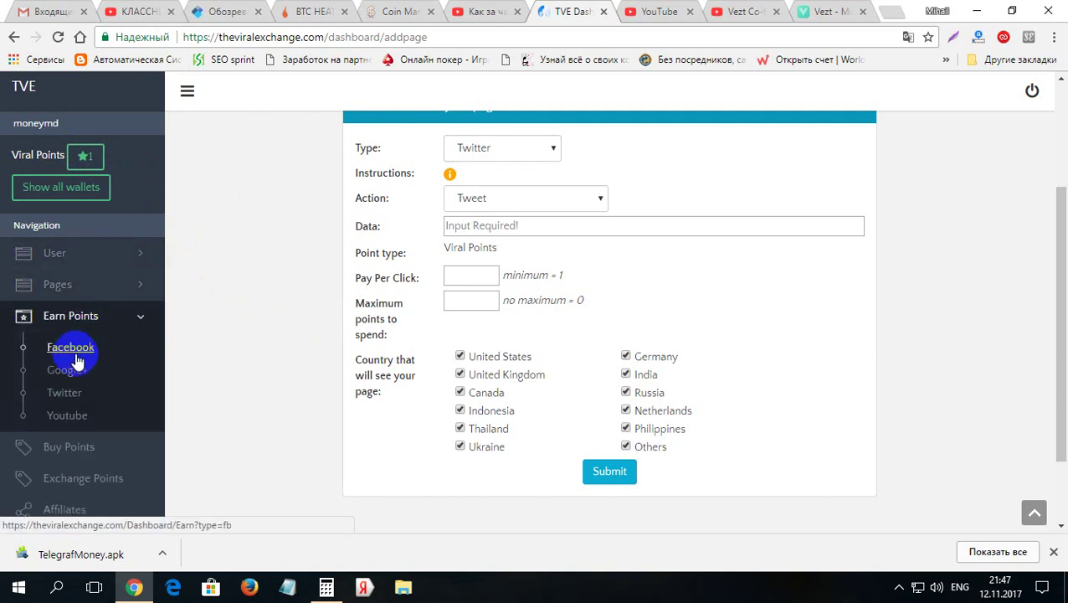
click(76, 358)
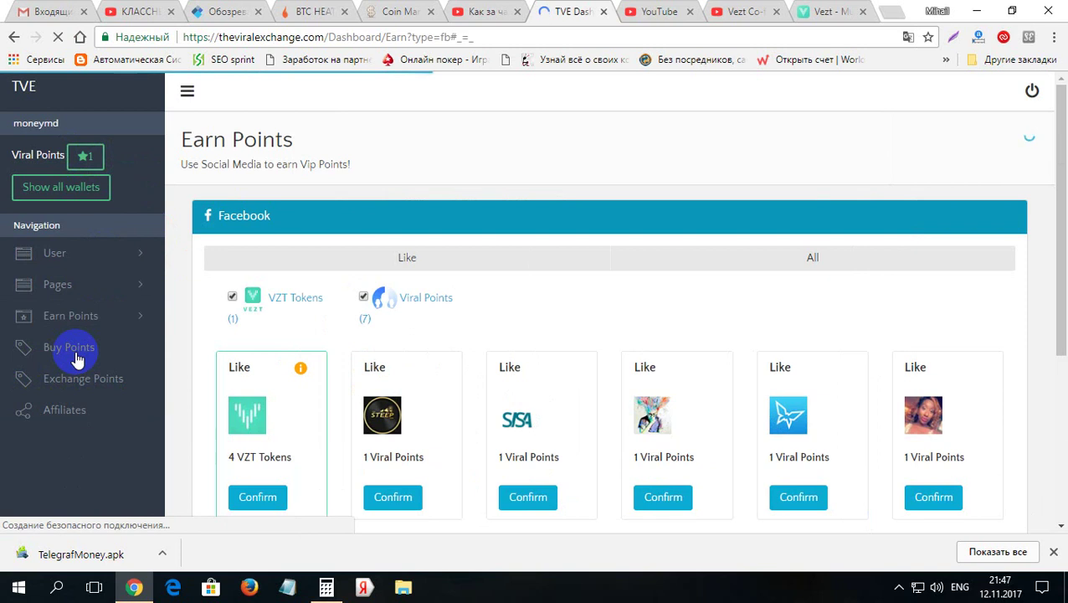
drag(1057, 221, 1056, 293)
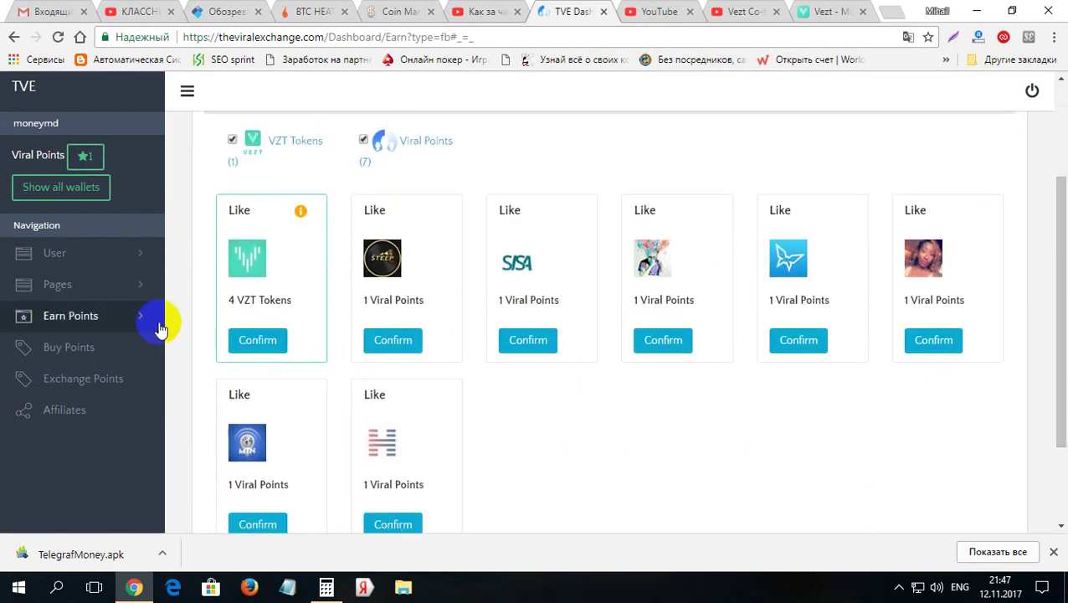
Step: Open the Vezt Facebook page from the 4 VZT Tokens Like task and like the page
click(249, 268)
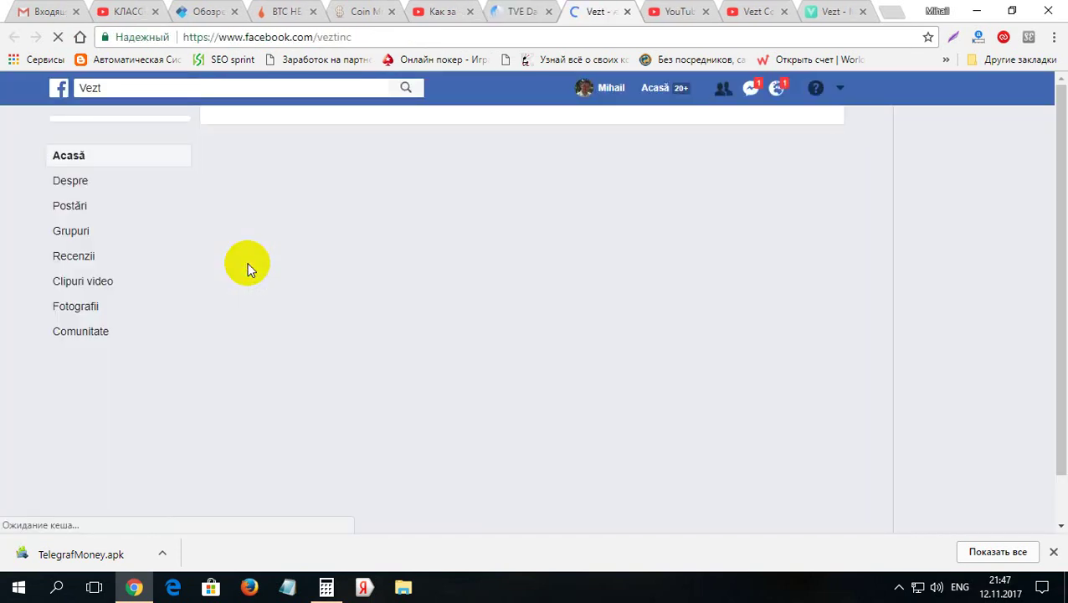
click(517, 10)
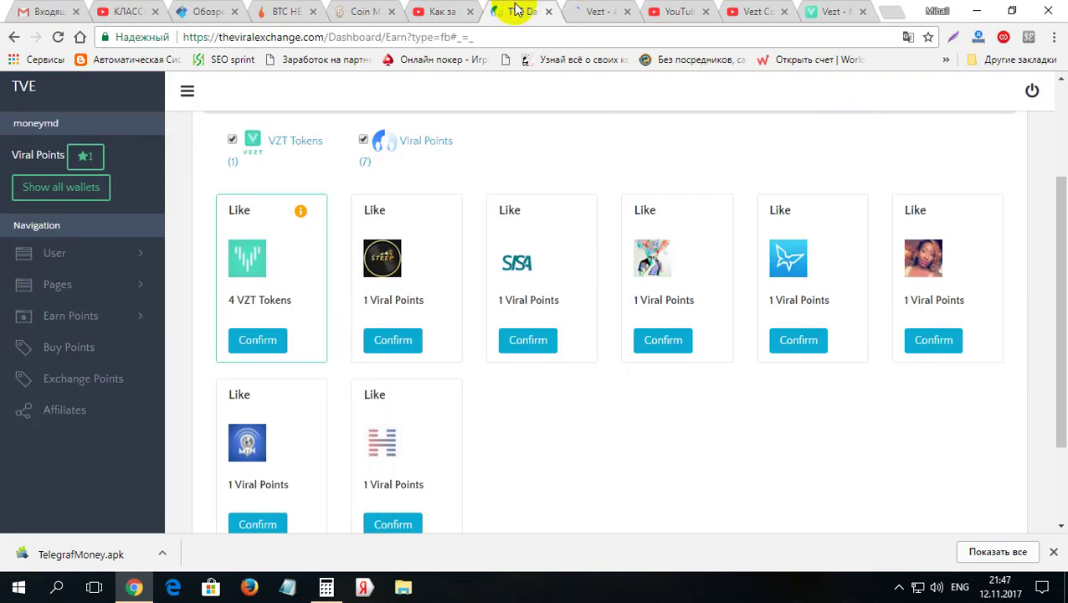
click(601, 10)
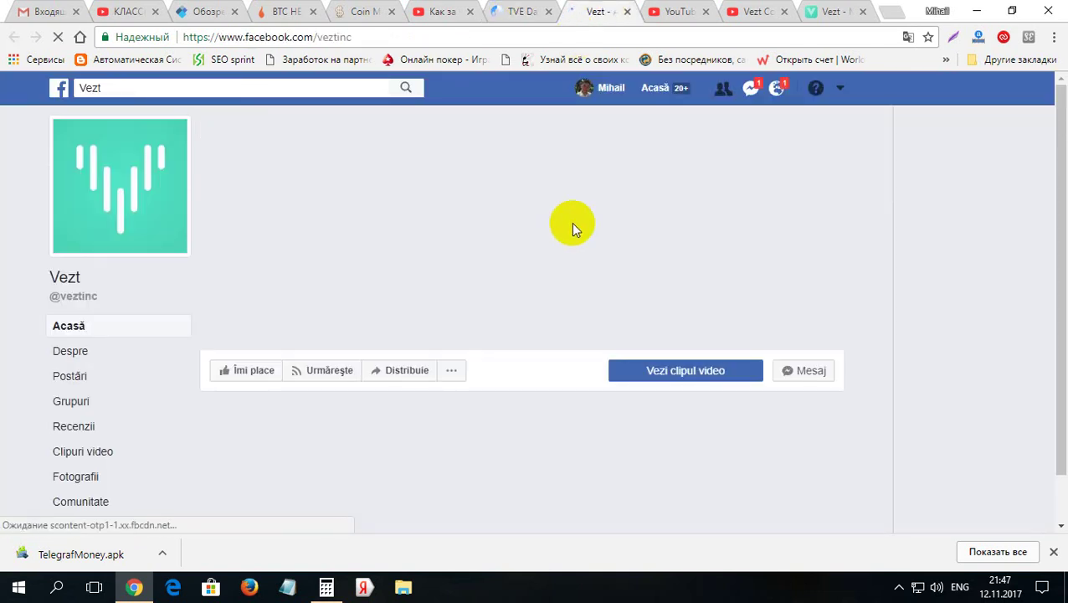
click(572, 227)
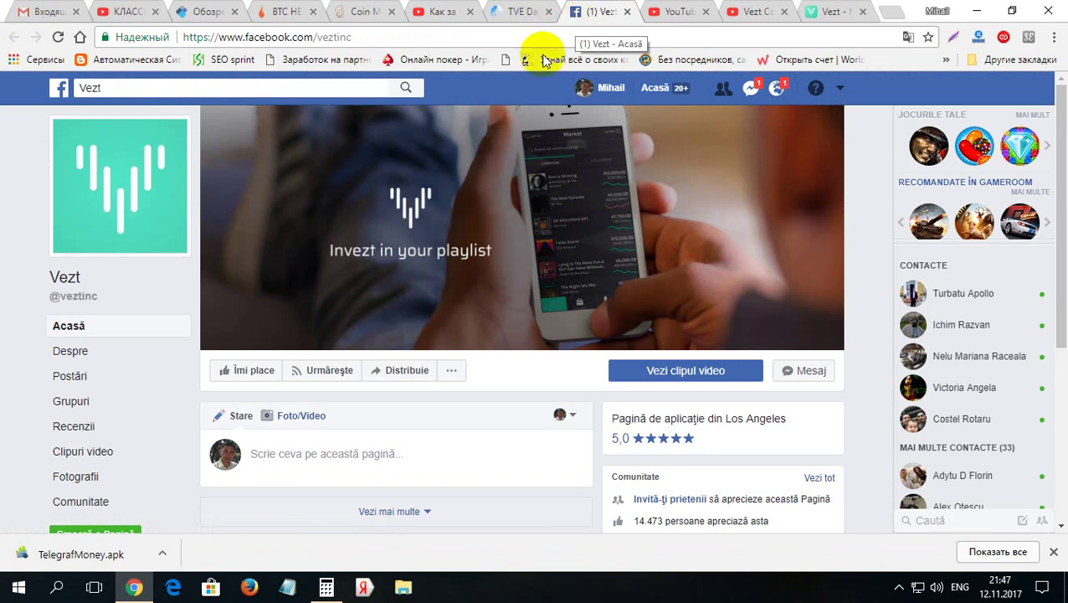
click(247, 375)
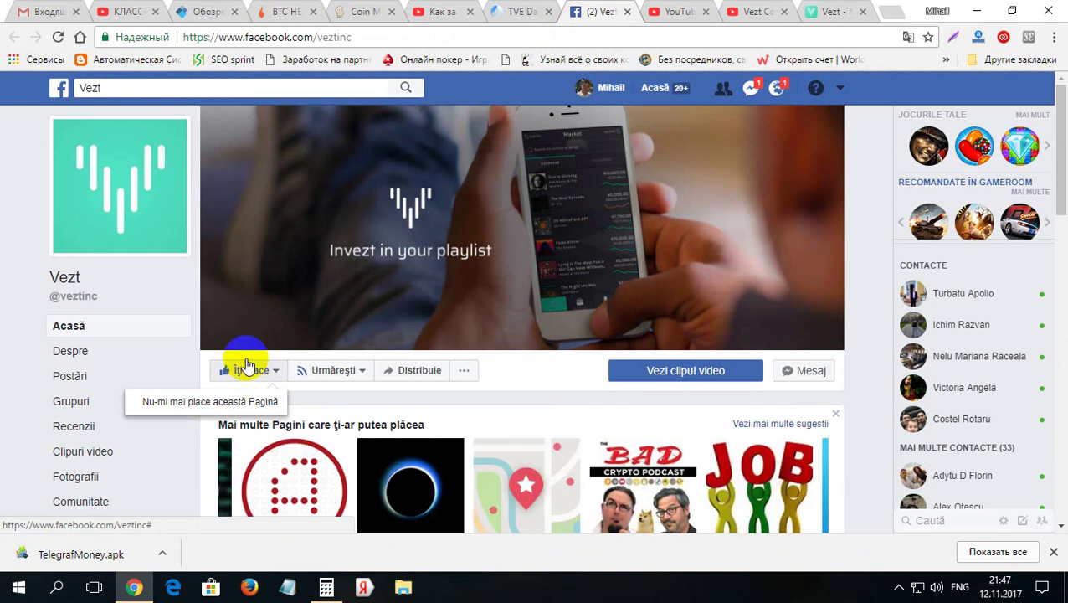
Step: Return to The Viral Exchange and confirm the 4 VZT Tokens Facebook Like task
click(524, 6)
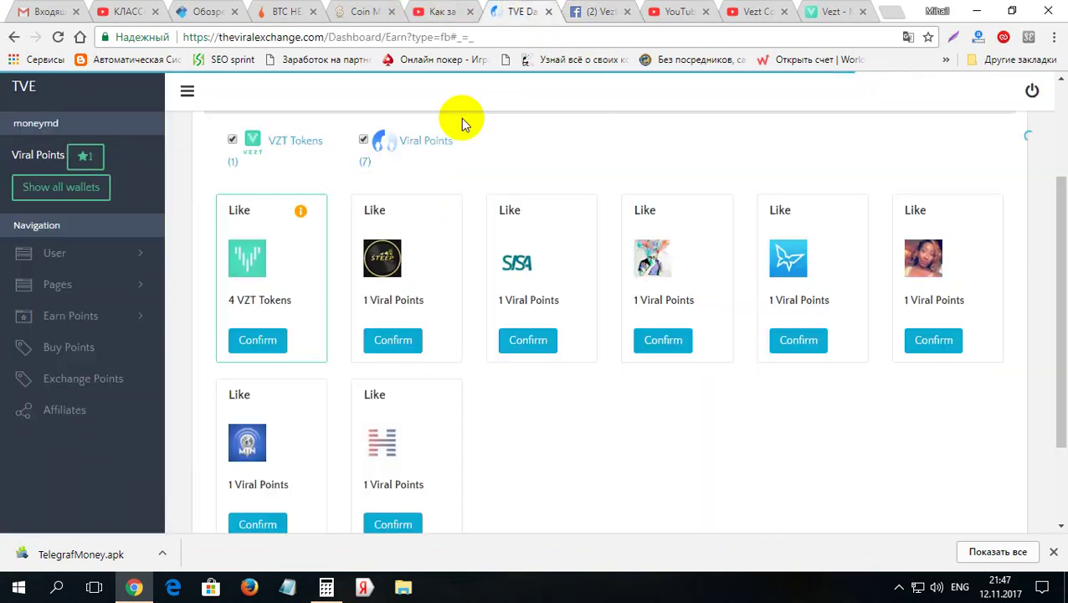
click(249, 343)
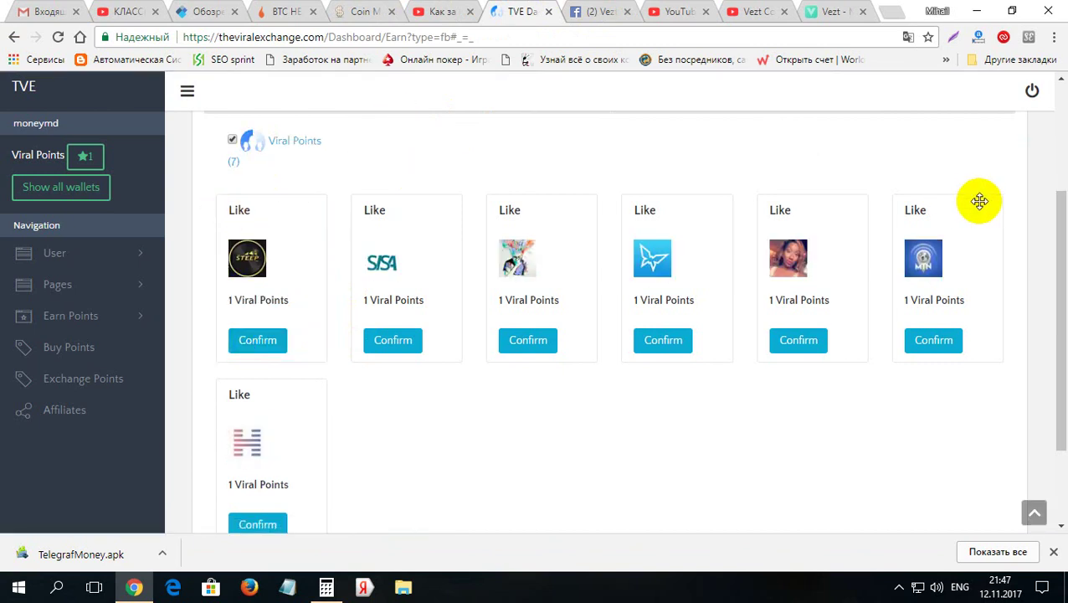
drag(1063, 278, 1052, 203)
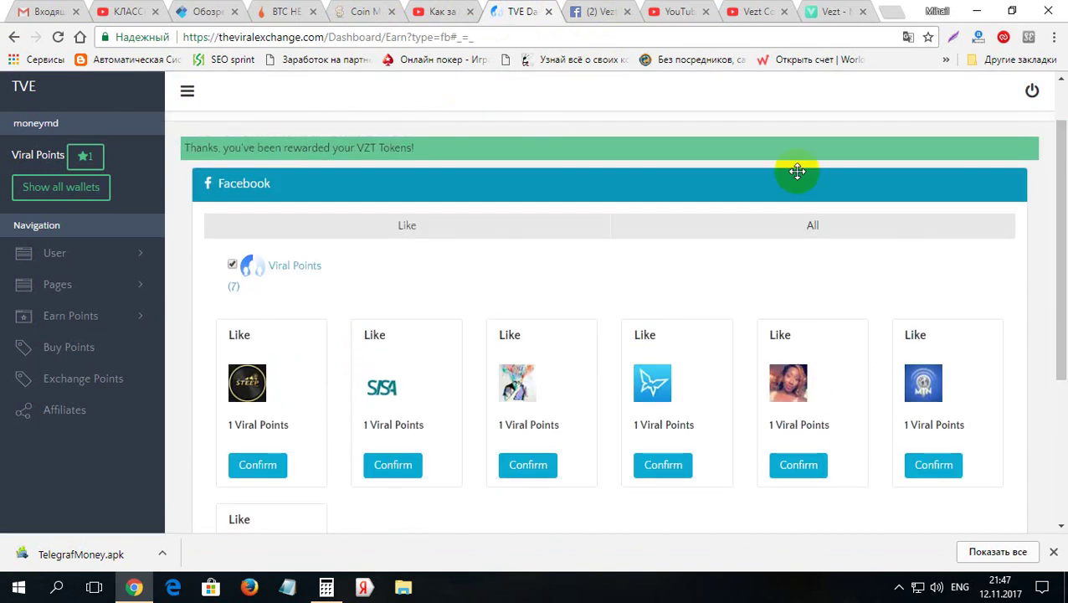
Step: Check the VZT Tokens quantity in the account wallets and multiply the 0.3538 token value by 24 in Calculator
click(90, 256)
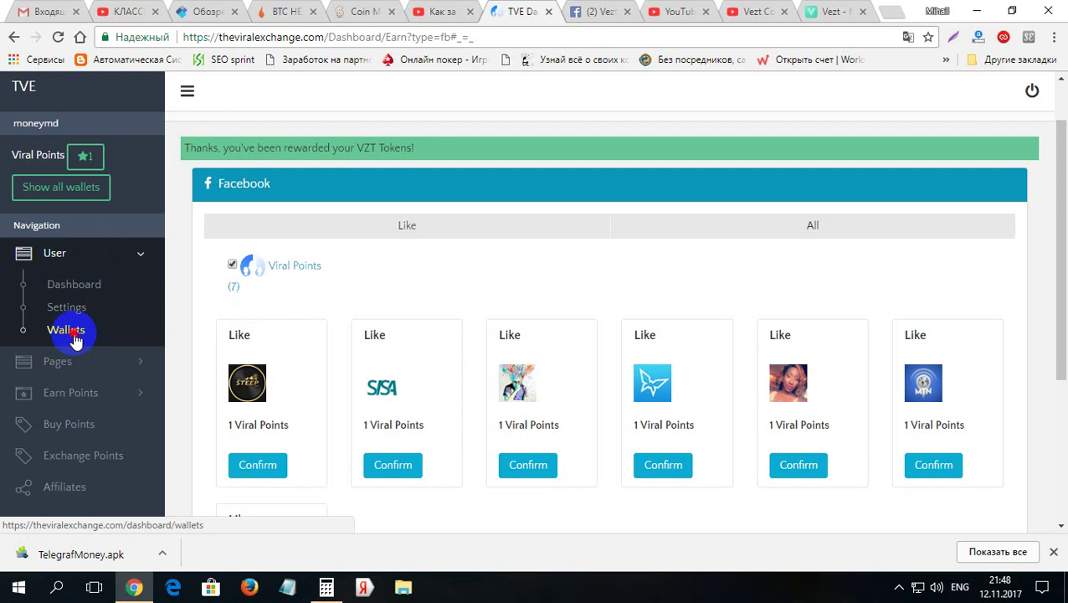
click(67, 330)
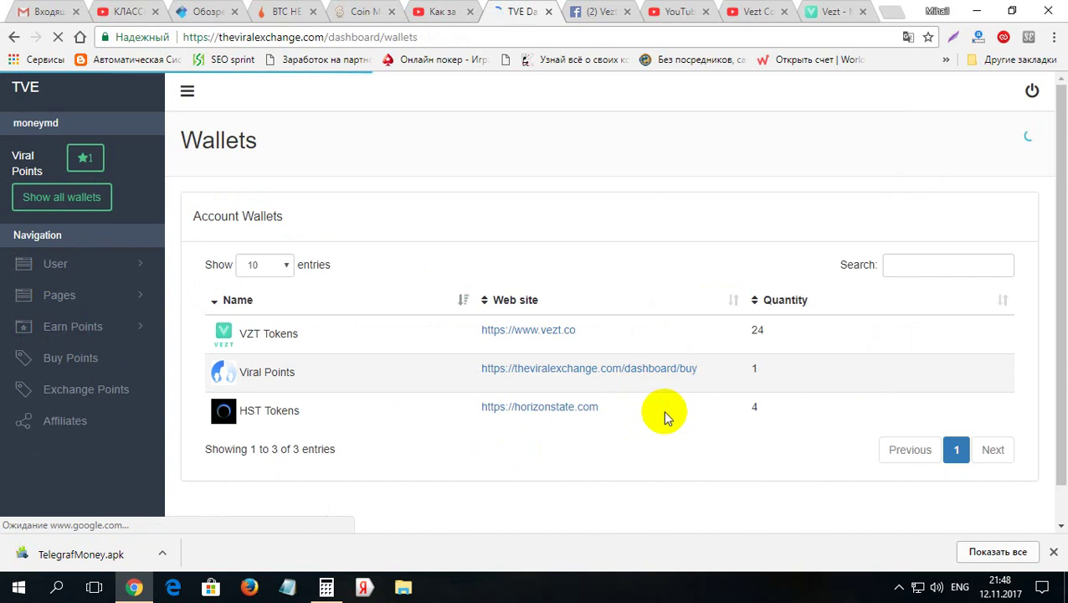
click(326, 588)
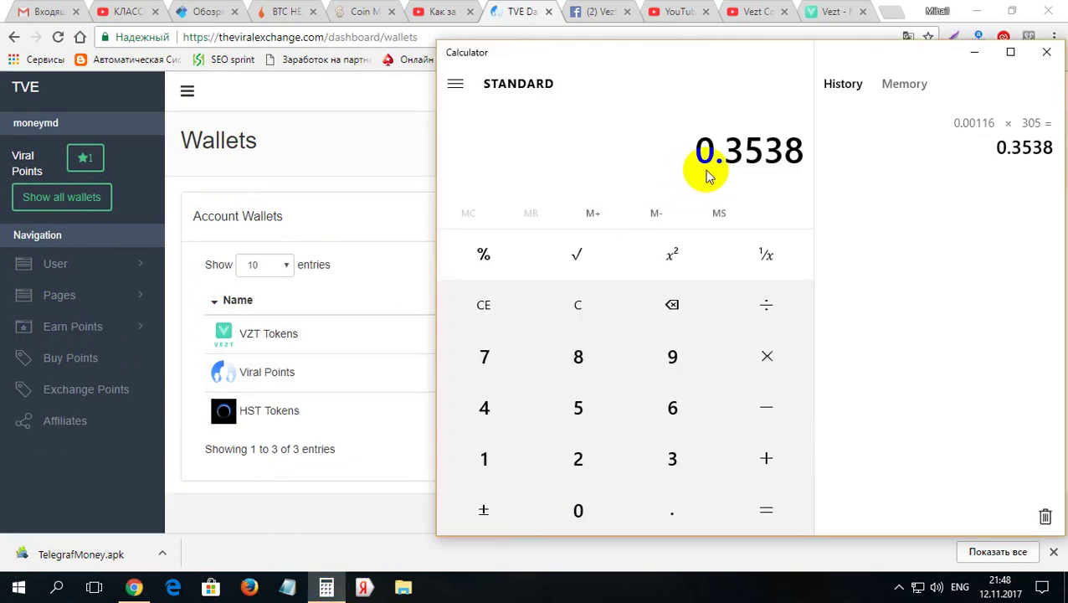
click(764, 357)
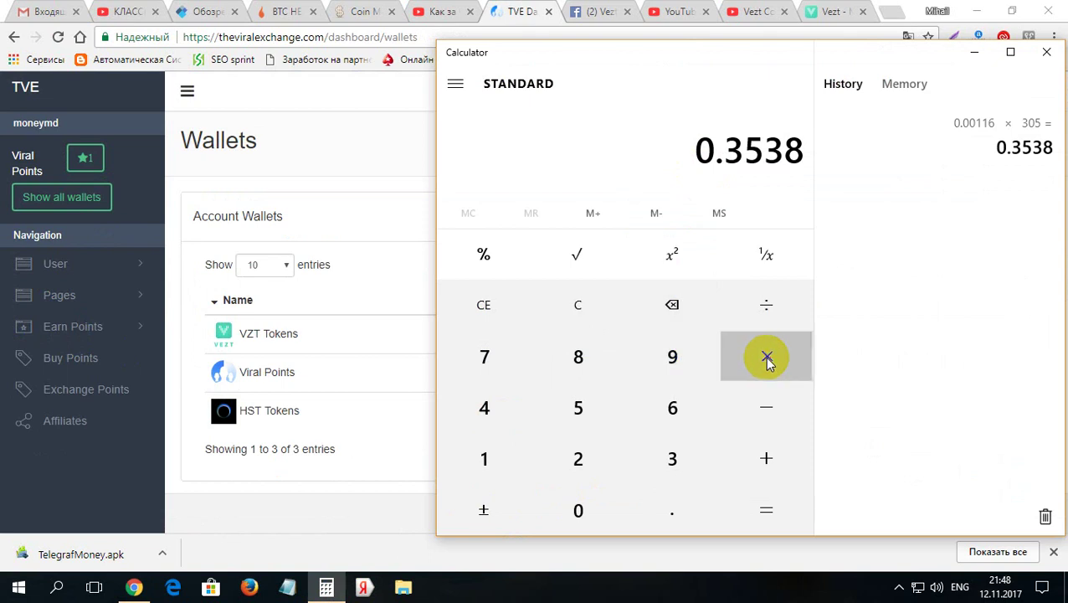
click(575, 455)
click(489, 409)
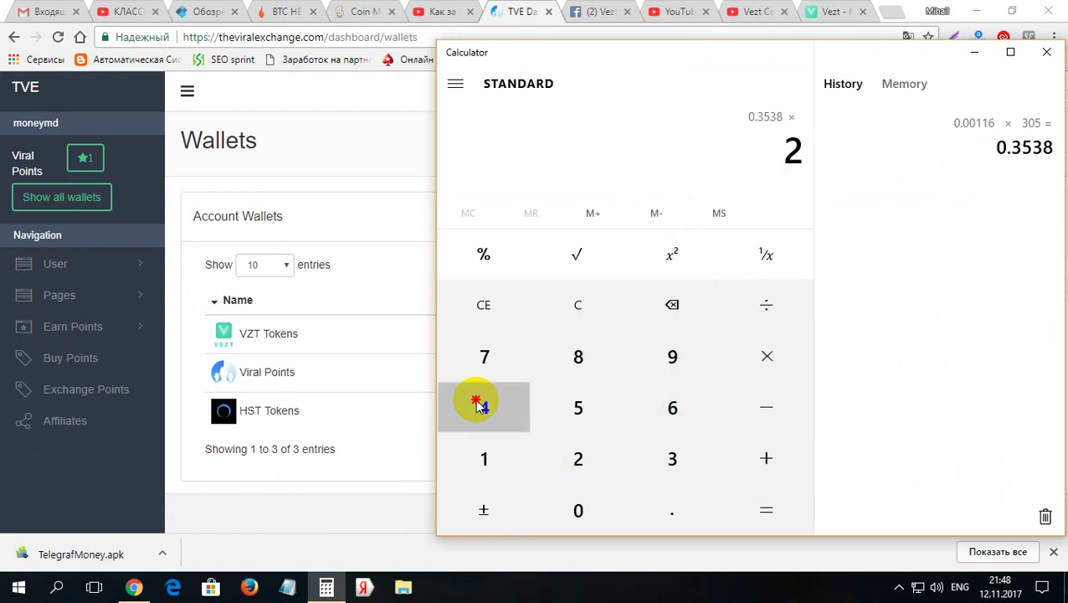
click(756, 497)
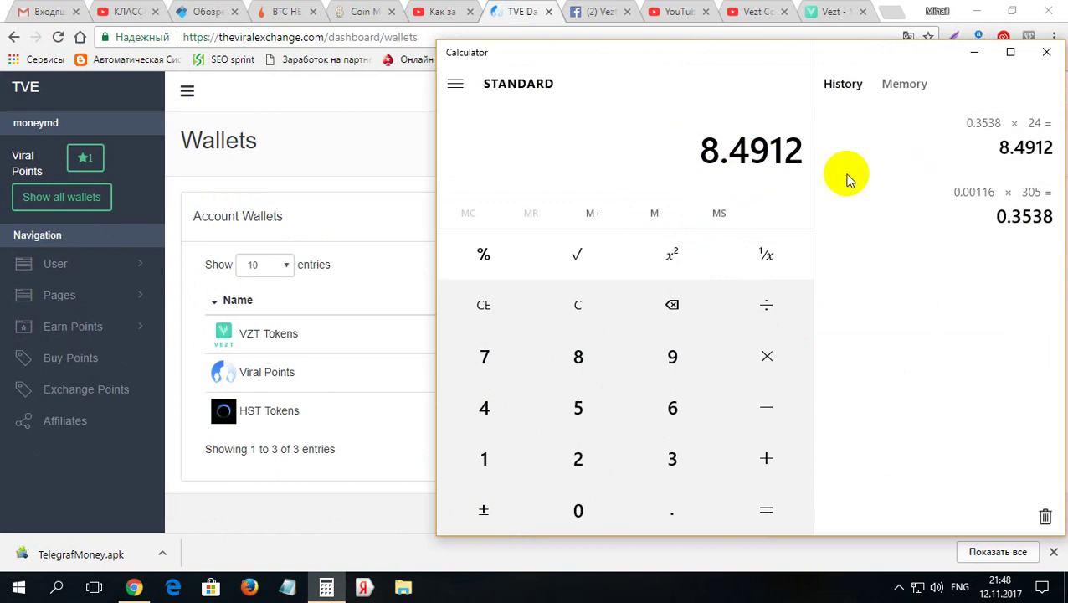
click(975, 55)
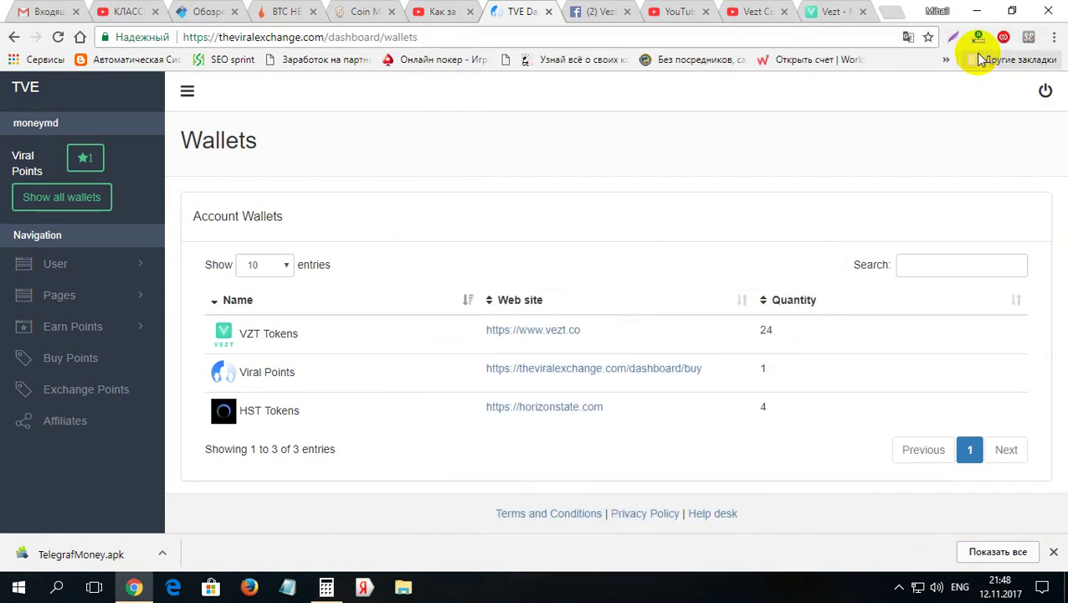
Step: Review the current VZT rate and token price tiers on the Vezt site, consulting the Calculator result briefly
click(825, 10)
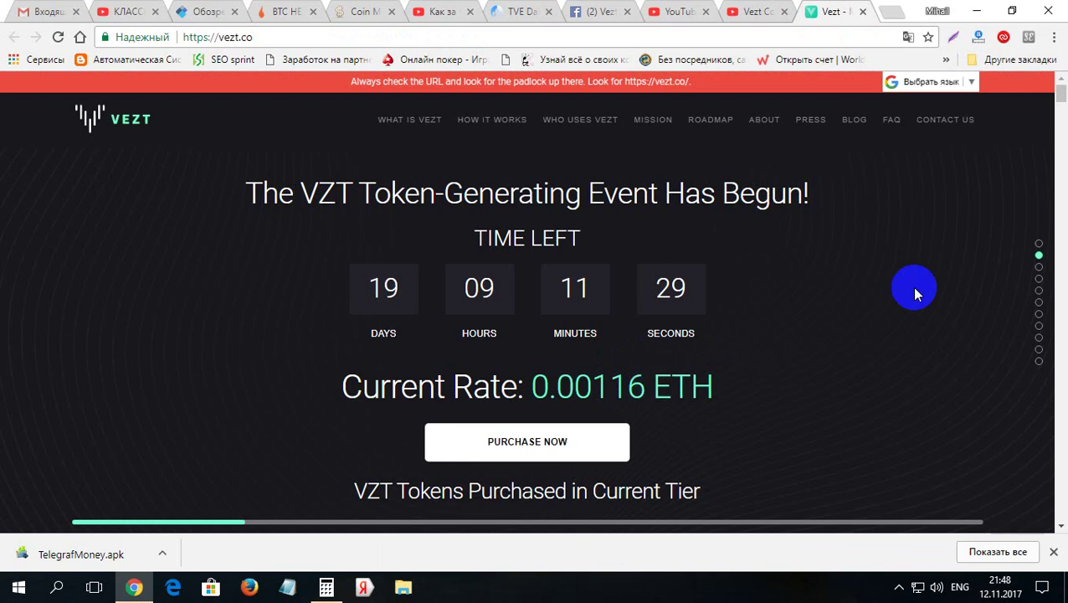
mouse_move(1061, 98)
mouse_down()
mouse_move(1062, 118)
mouse_move(1062, 105)
mouse_up()
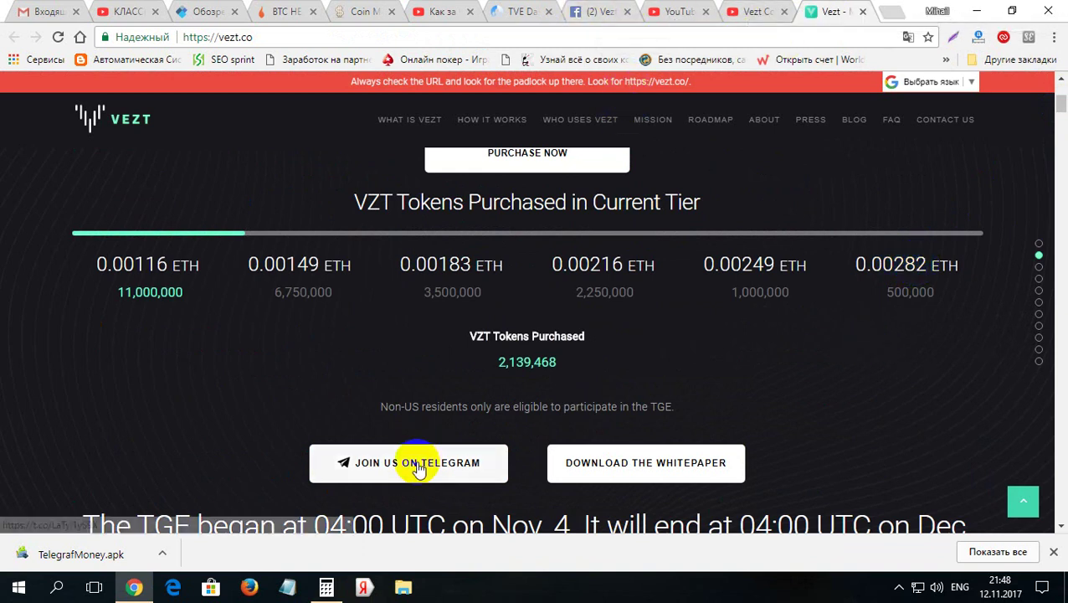
click(337, 590)
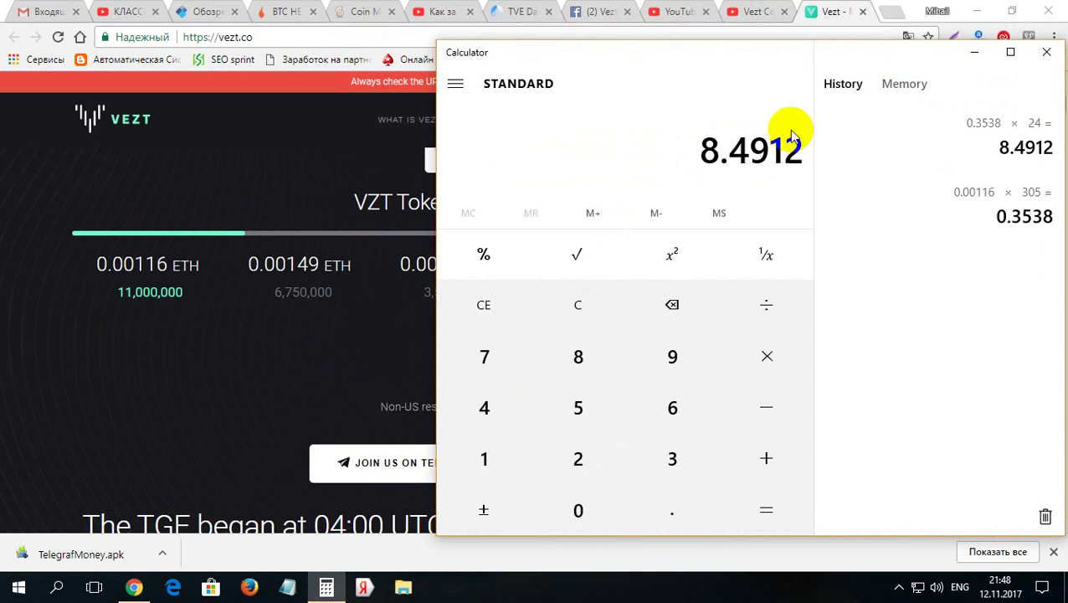
click(824, 10)
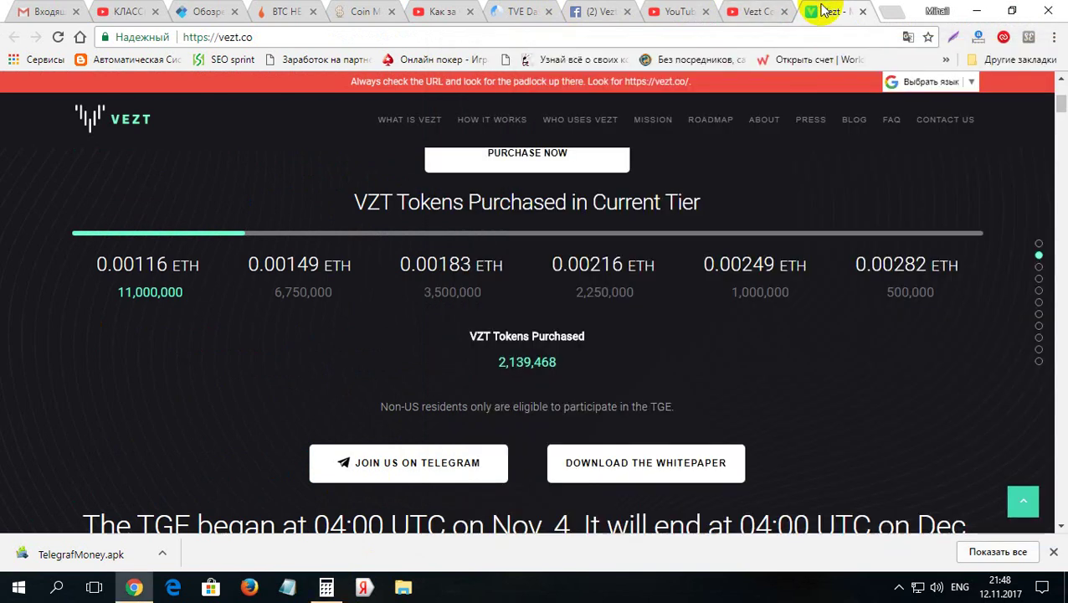
Step: Close the Vezt Facebook page and the finished YouTube page, returning to The Viral Exchange account wallets
click(825, 178)
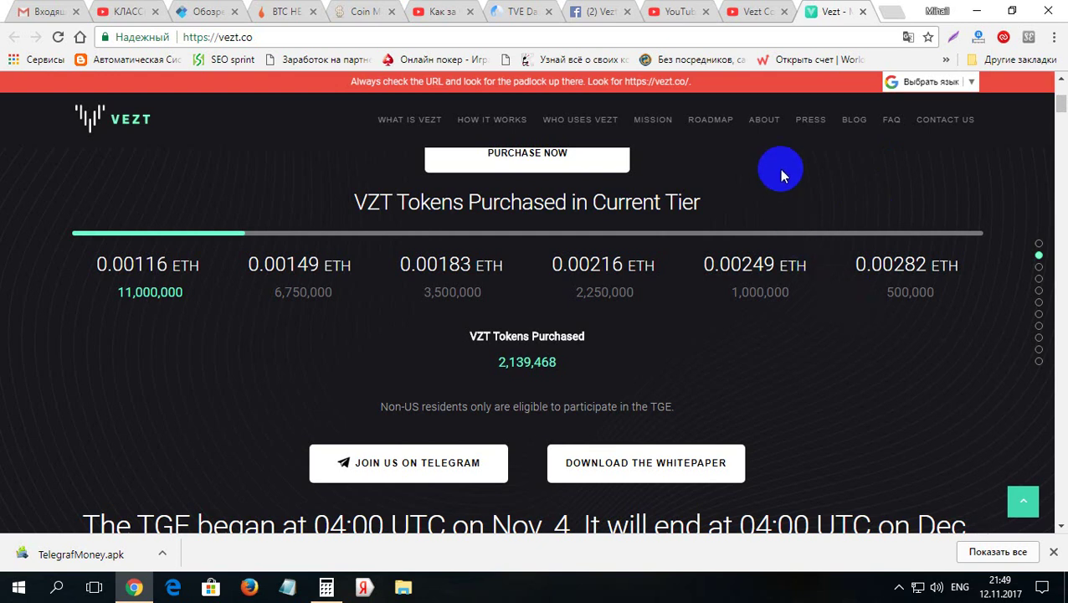
click(596, 10)
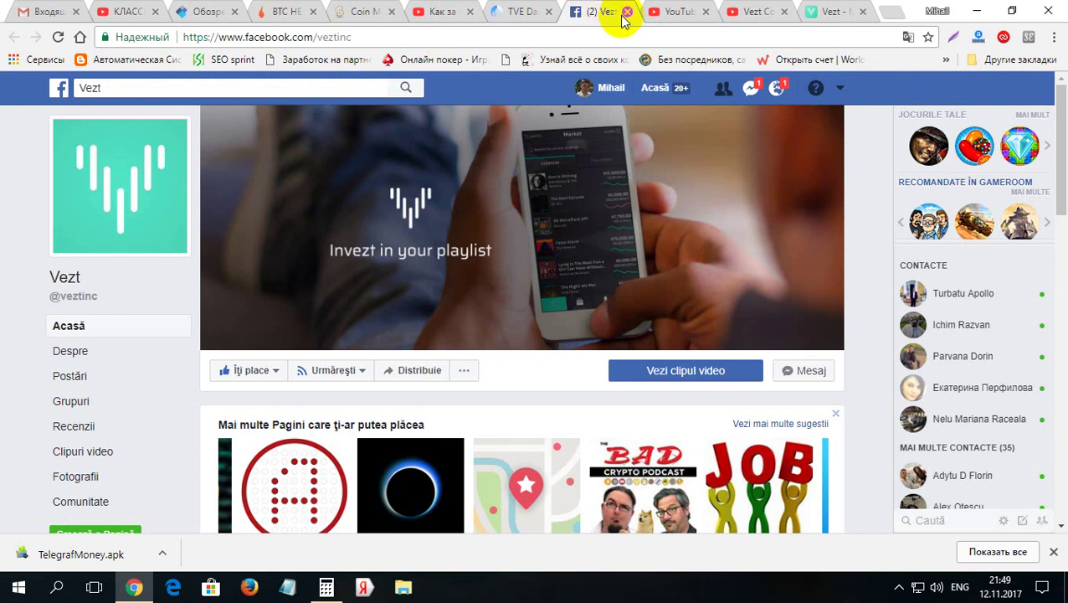
click(626, 11)
click(511, 10)
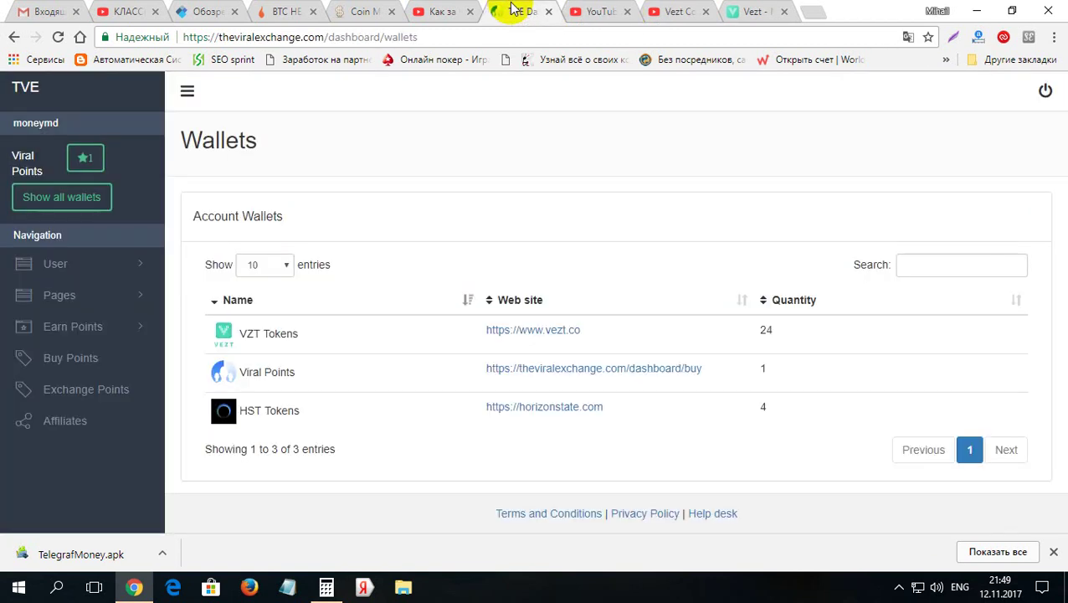
click(628, 11)
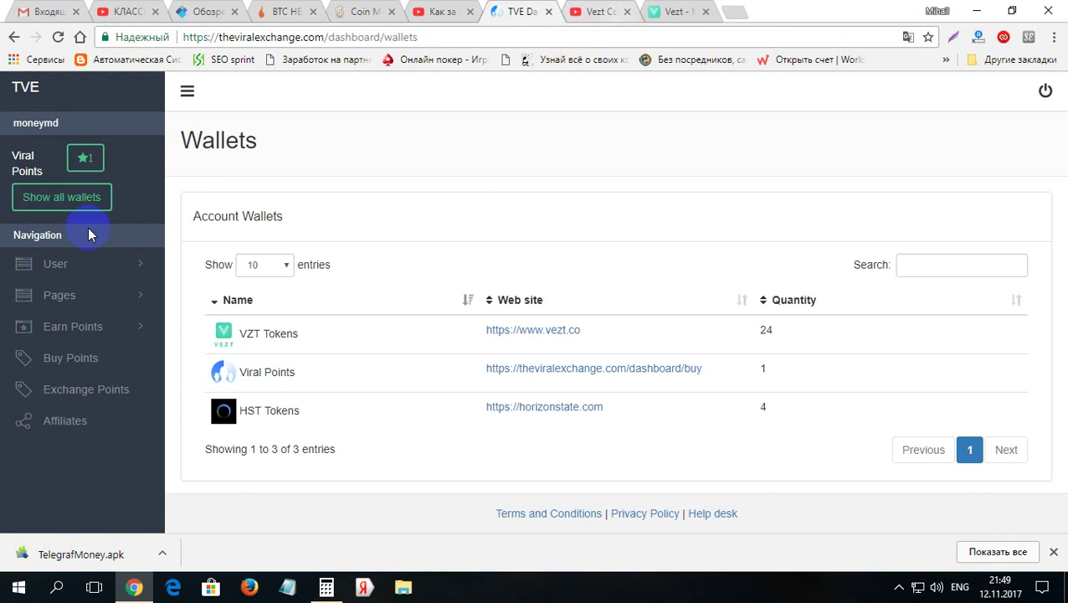
Step: Open the Twitter earning tasks and authorize Viral Exchange to use the Twitter account
click(75, 328)
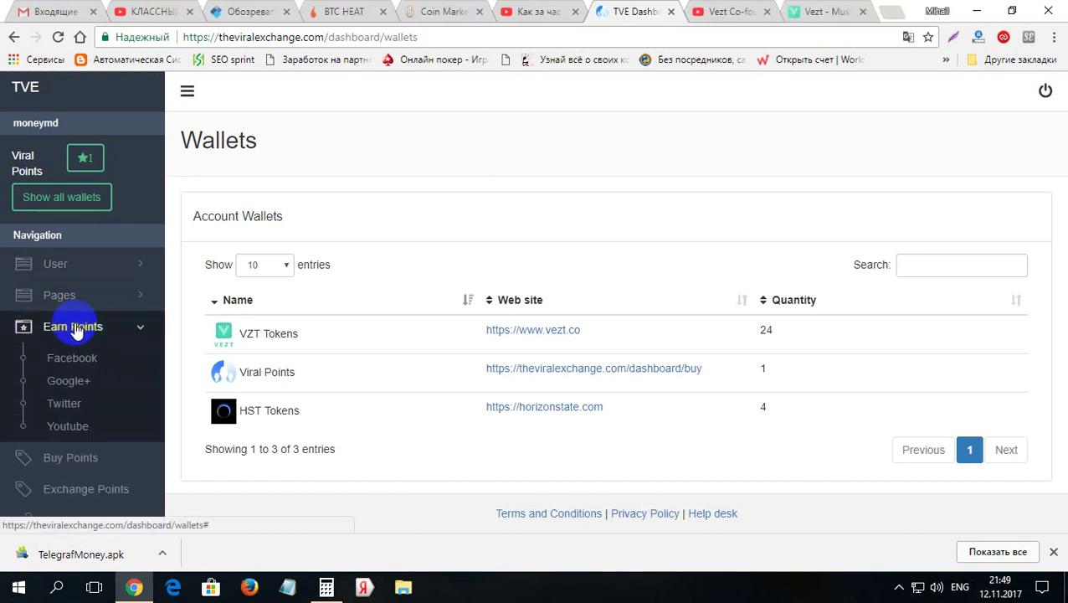
click(63, 405)
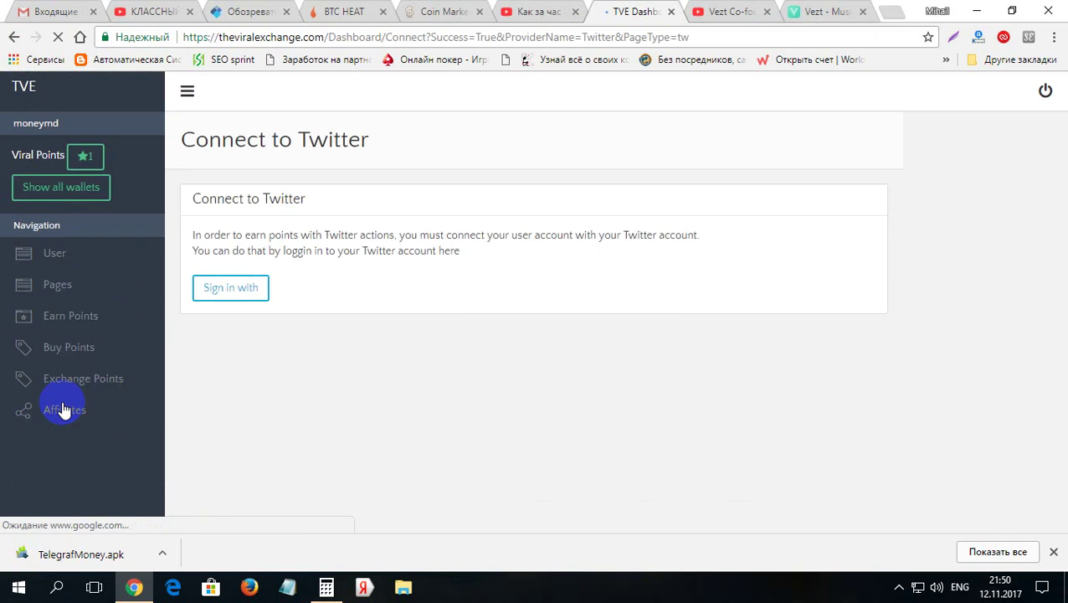
click(216, 291)
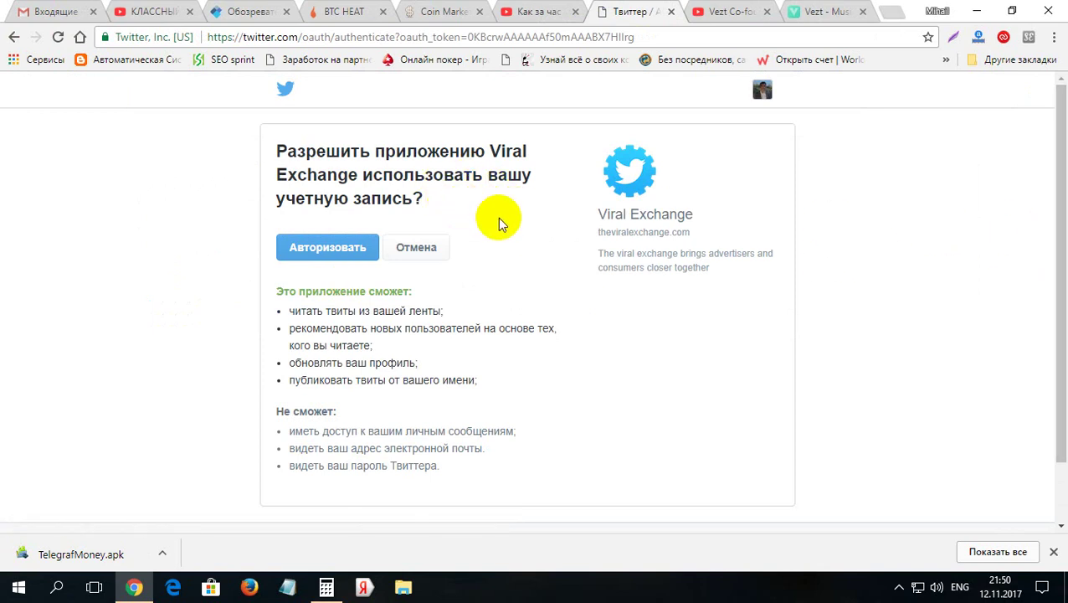
click(332, 249)
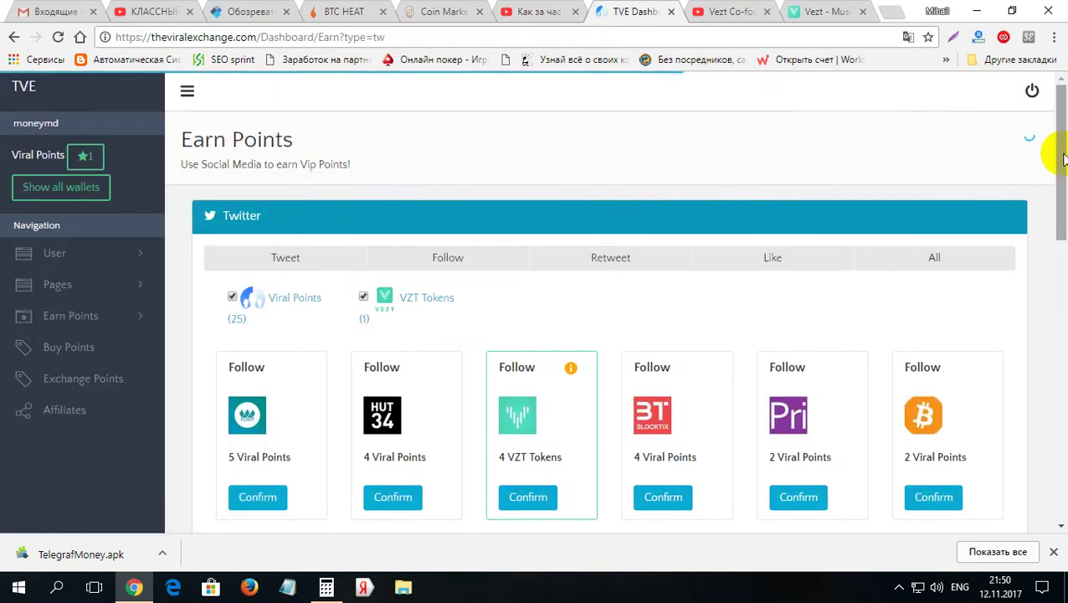
Step: Open the Vezt Twitter page from the 4 VZT Tokens Follow task and follow the account
mouse_move(1062, 180)
mouse_down()
mouse_move(1063, 425)
mouse_move(1051, 431)
mouse_move(1056, 191)
mouse_move(1051, 197)
mouse_up()
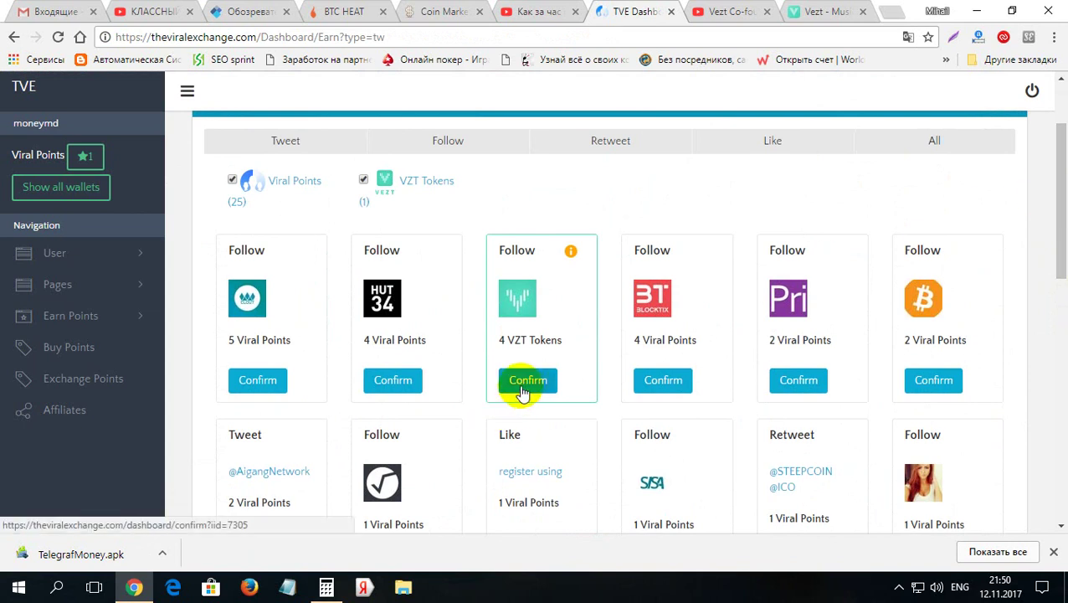
click(520, 308)
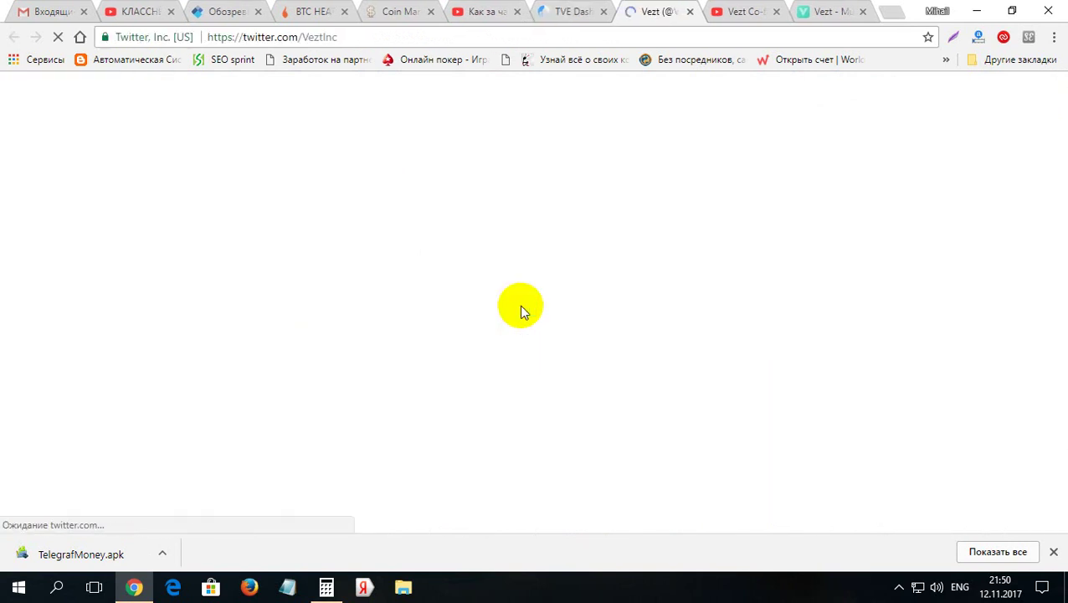
click(567, 8)
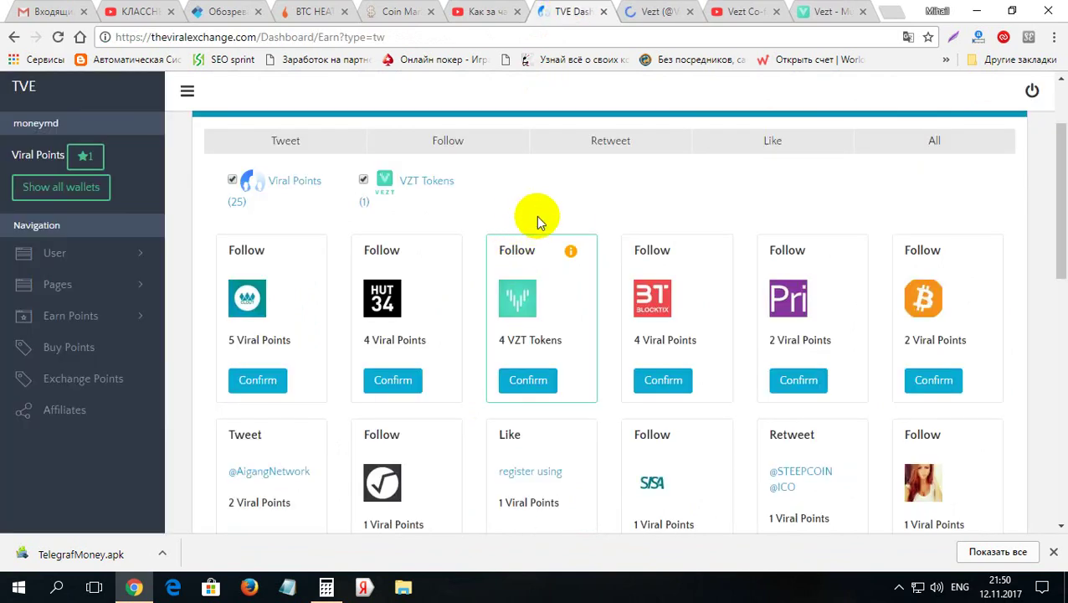
click(645, 9)
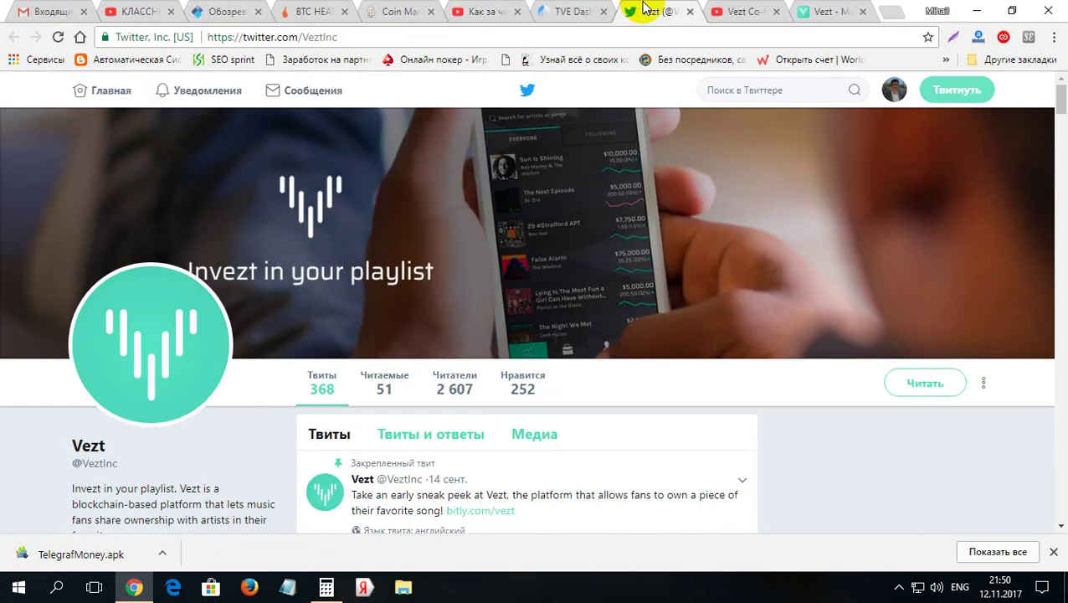
click(661, 293)
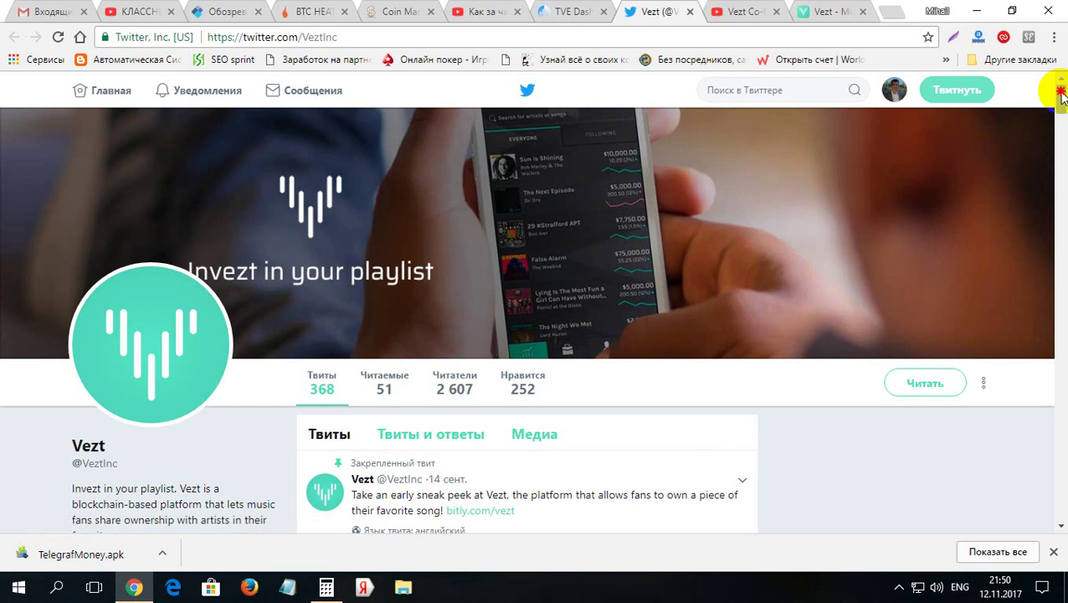
drag(1062, 97, 1061, 102)
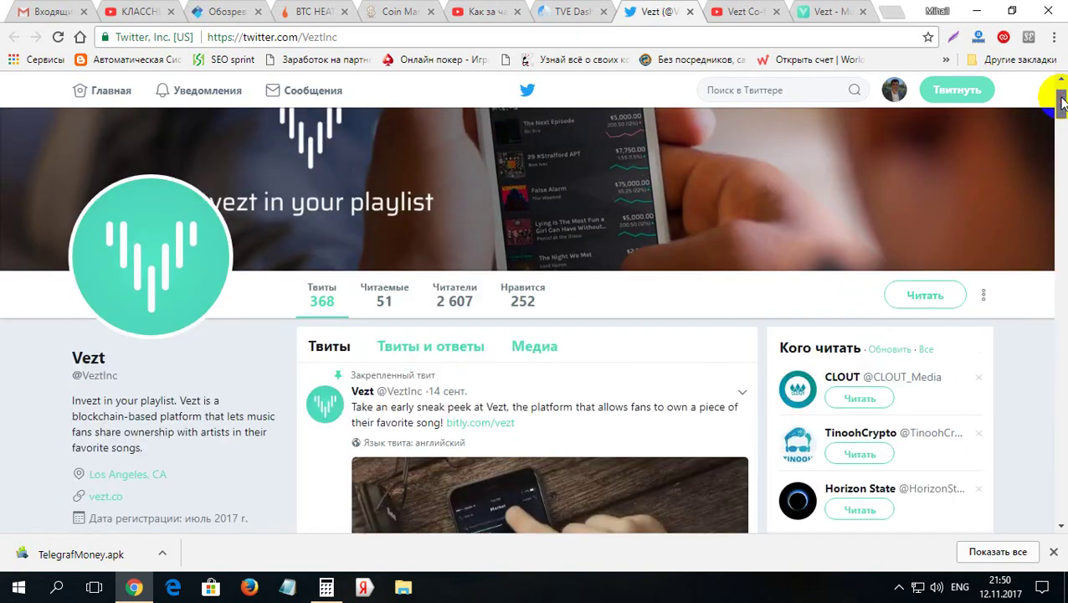
click(923, 299)
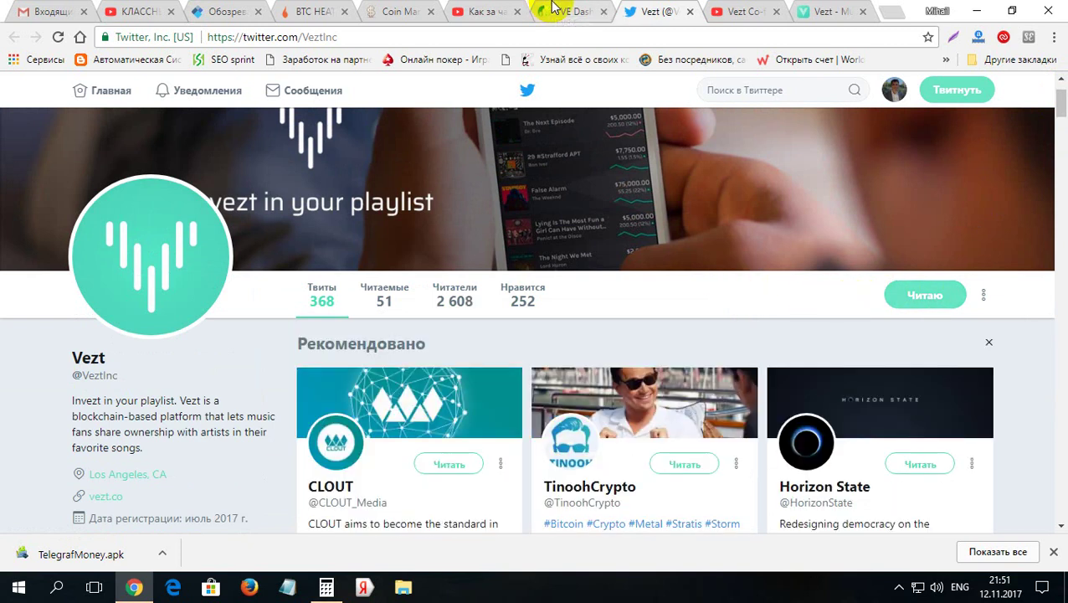
Step: Return to The Viral Exchange and confirm the 4 VZT Tokens Twitter Follow task
click(553, 10)
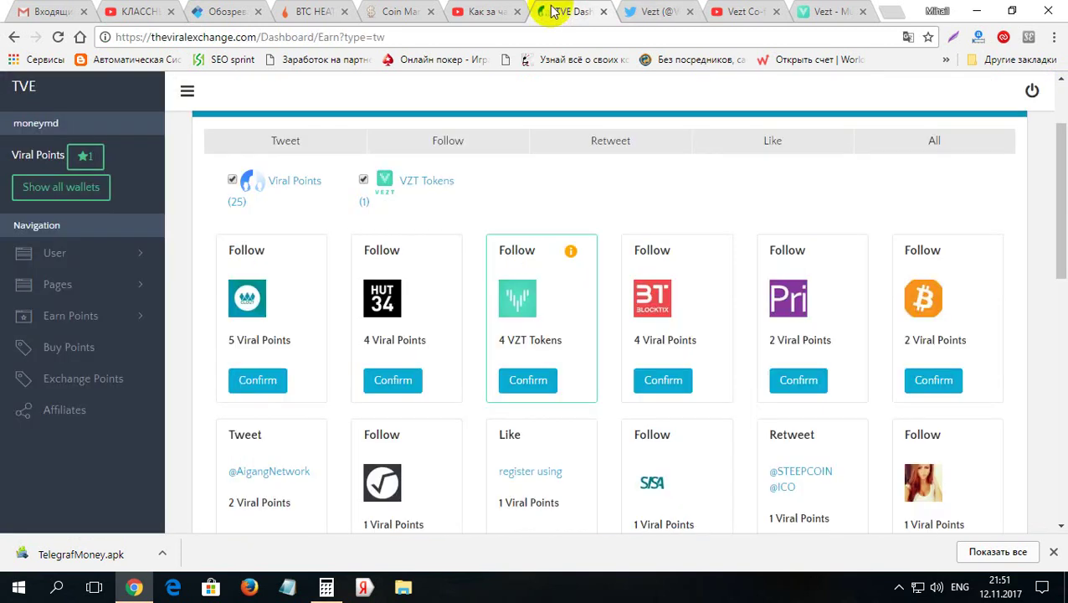
click(526, 382)
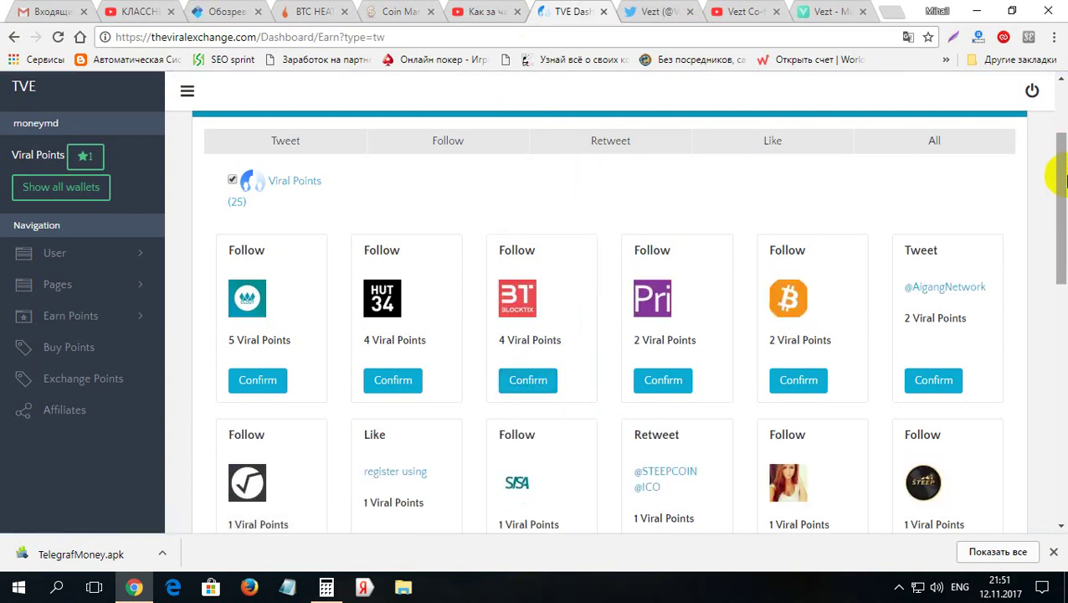
drag(1058, 167, 1058, 117)
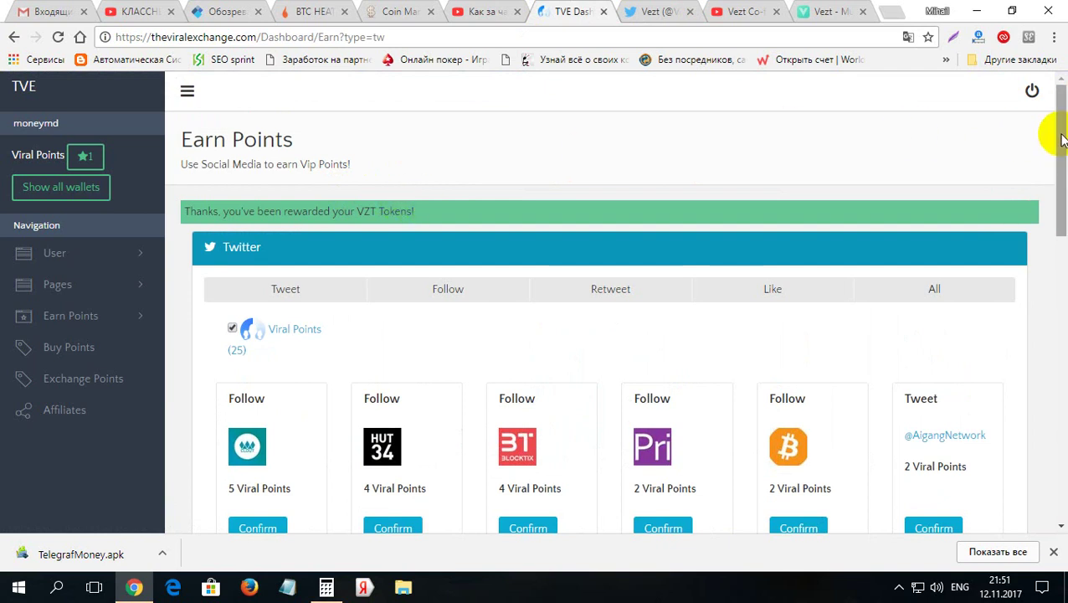
Step: Try to confirm the 2 Viral Points Follow task with the purple Pri logo without following the account
drag(1057, 134, 1046, 214)
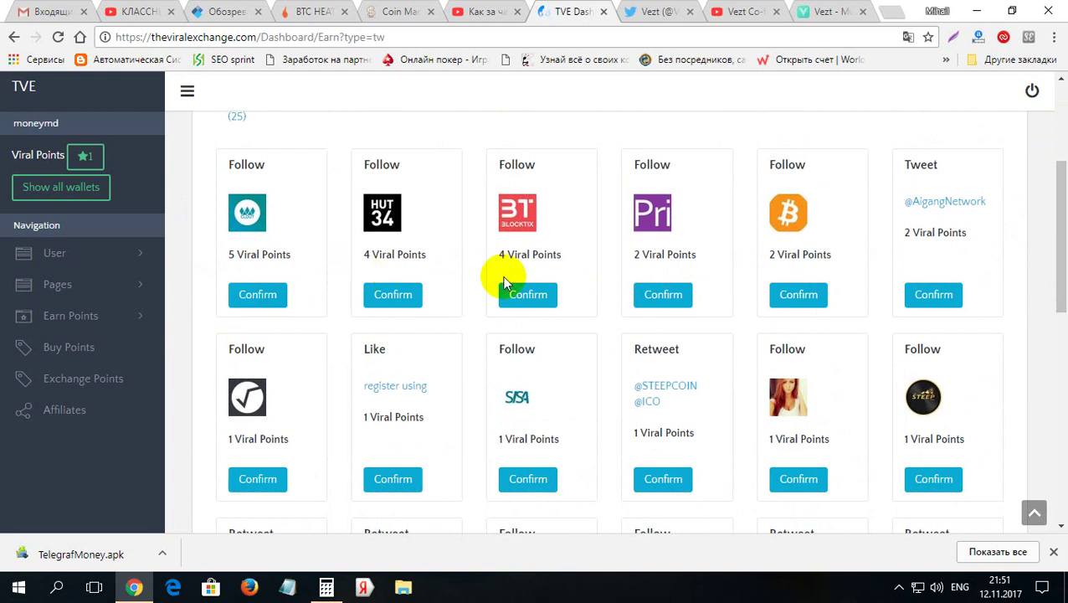
click(658, 297)
scroll(1053, 295, down, 2)
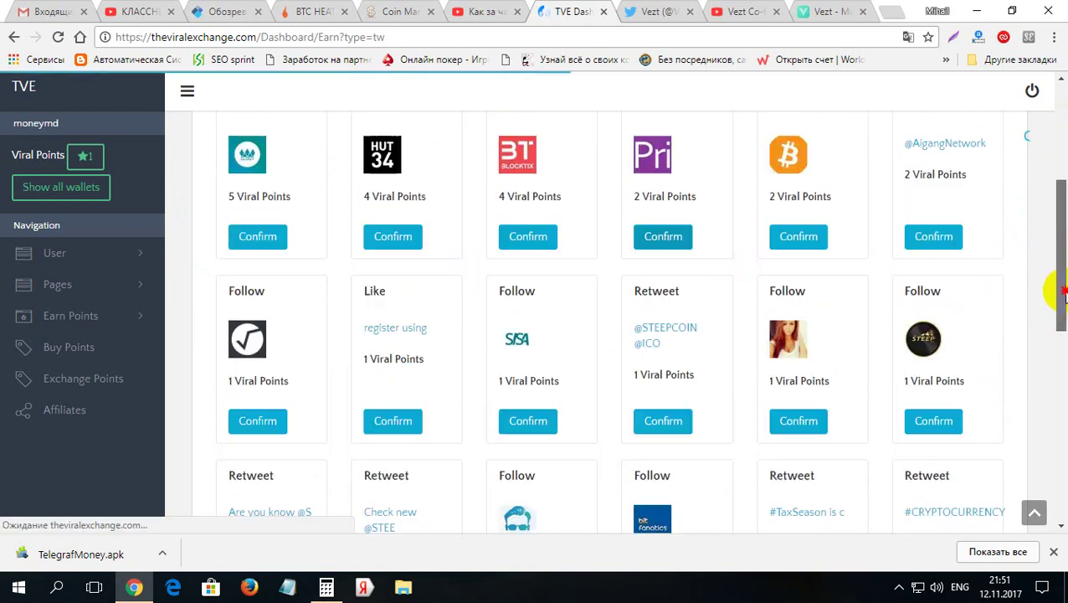
drag(1063, 303, 1061, 162)
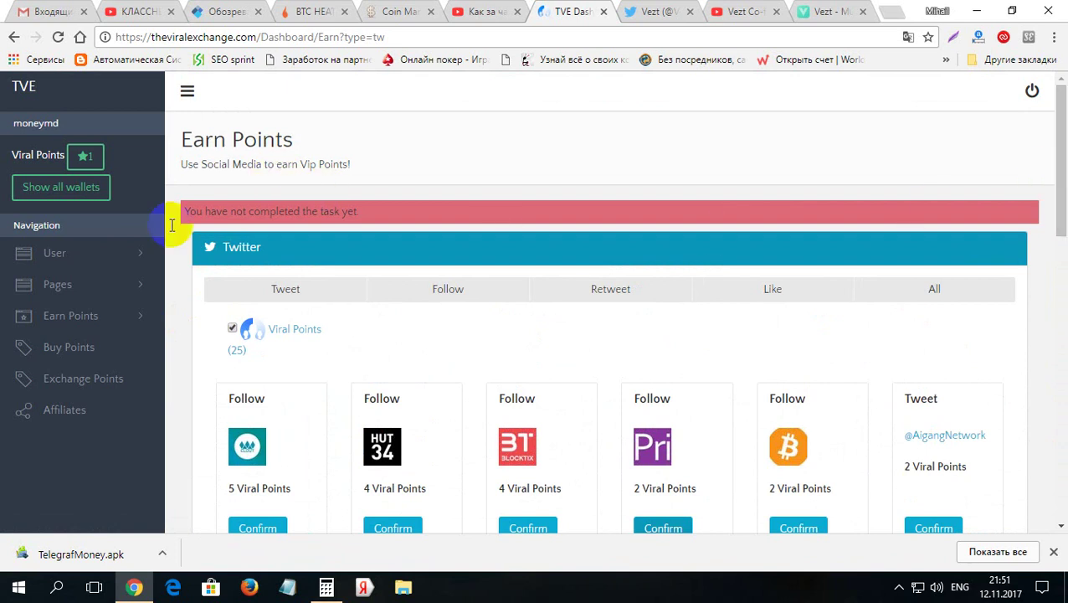
Step: Open the account wallets and check the VZT Tokens quantity
click(76, 318)
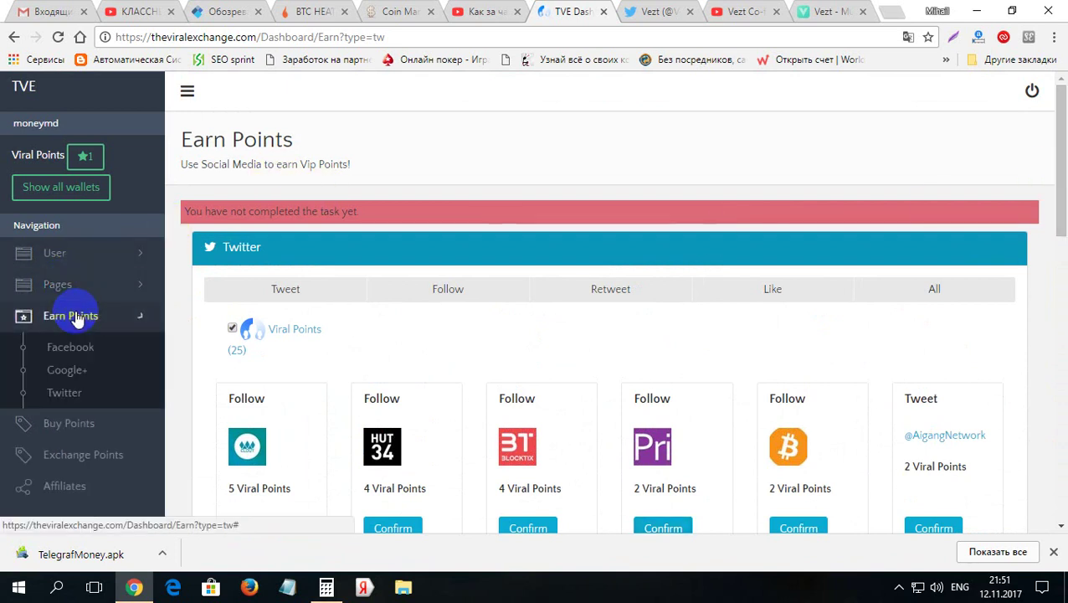
click(85, 258)
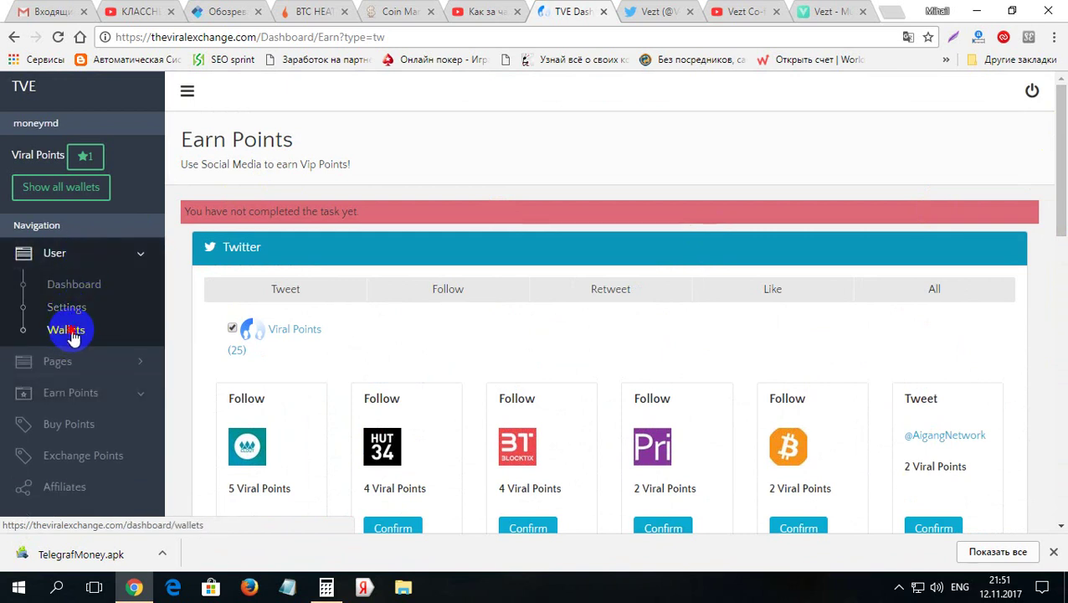
click(72, 332)
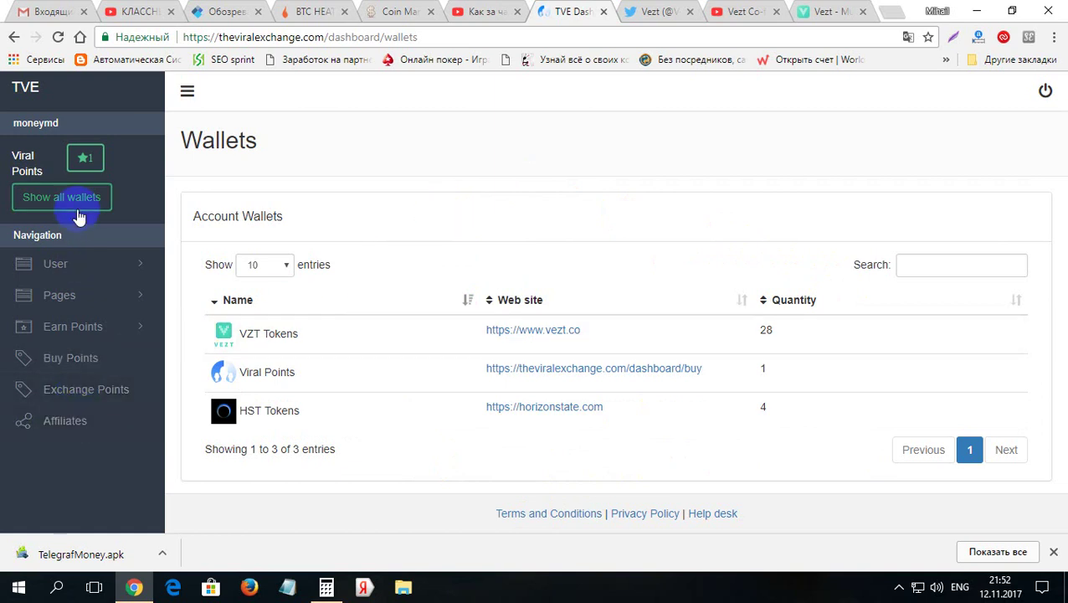
Step: Open the account dashboard and copy the affiliate URL
click(59, 267)
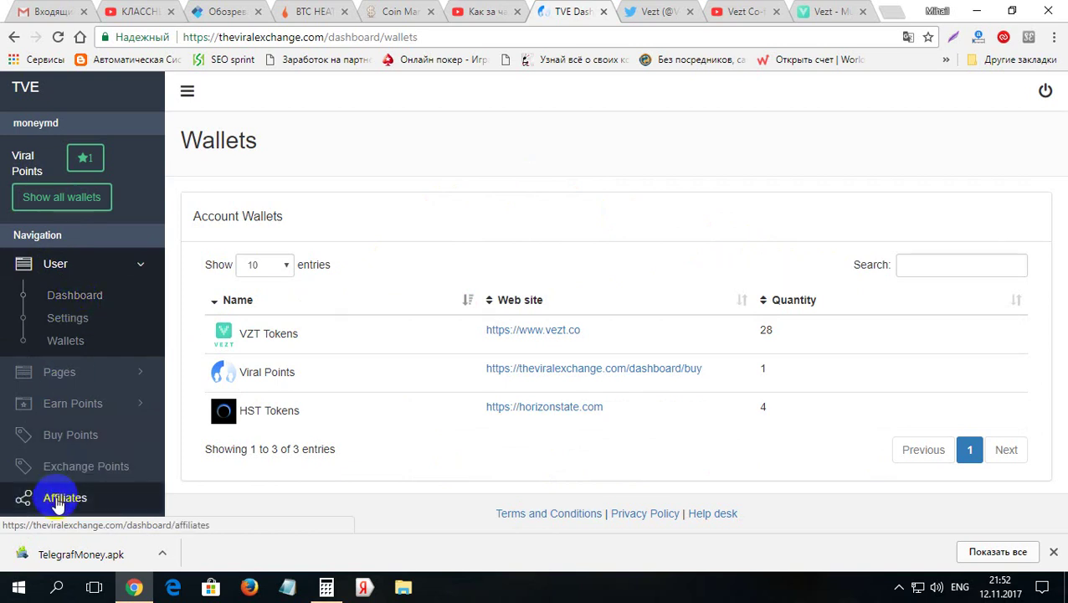
click(73, 348)
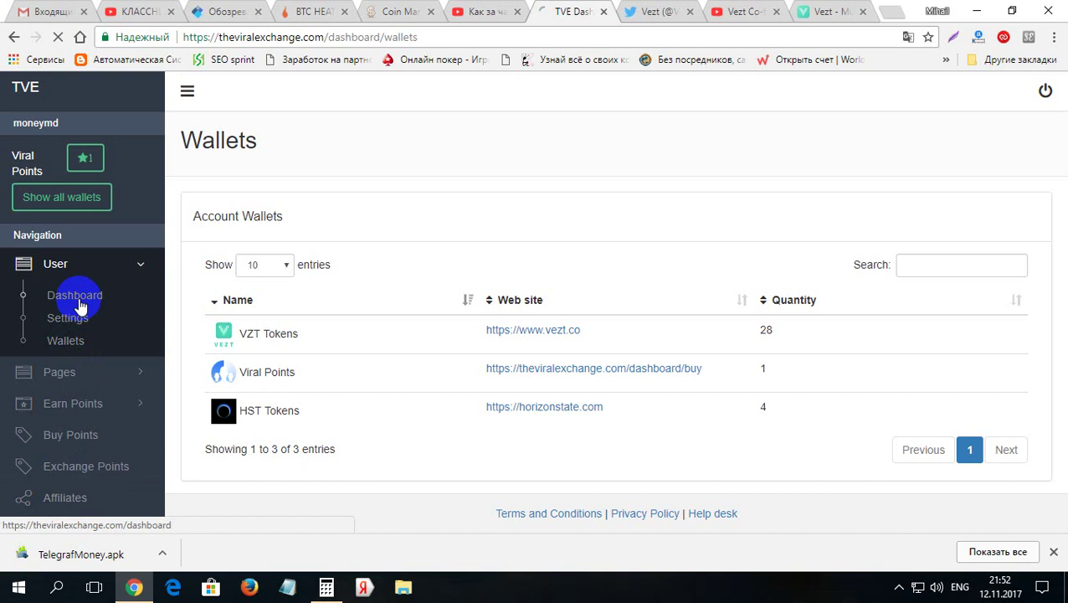
click(79, 303)
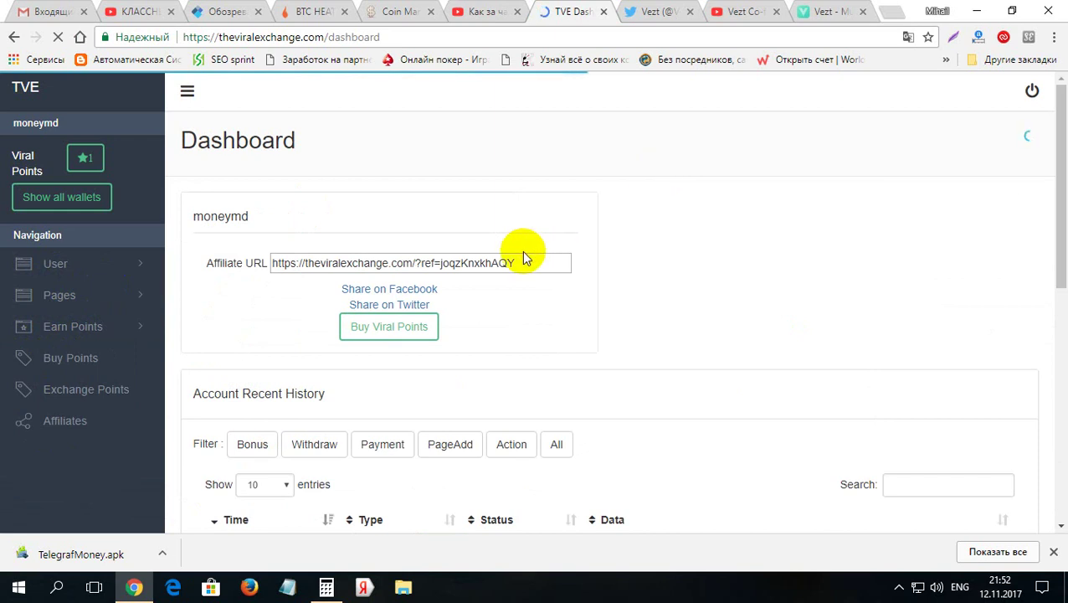
drag(517, 263, 214, 262)
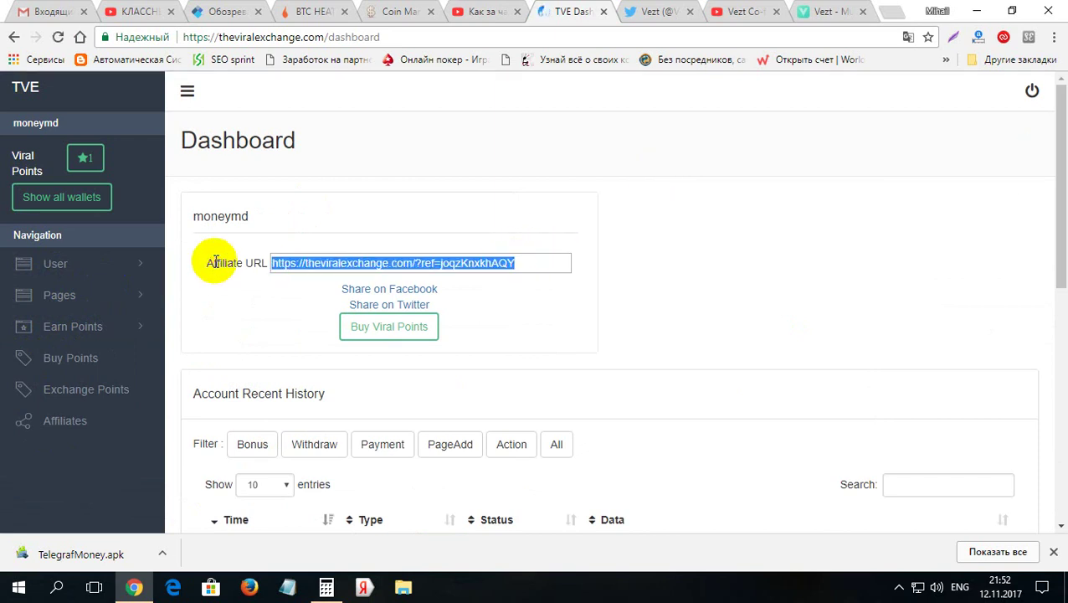
right_click(344, 265)
click(379, 273)
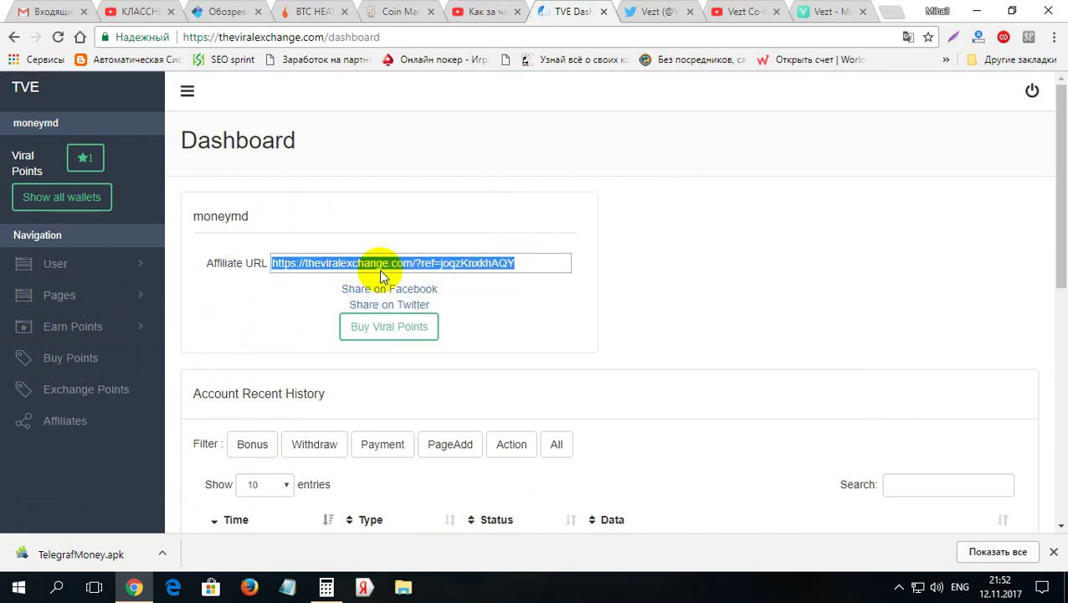
Step: Log out of The Viral Exchange and load the copied affiliate URL in the same browser tab
click(1030, 92)
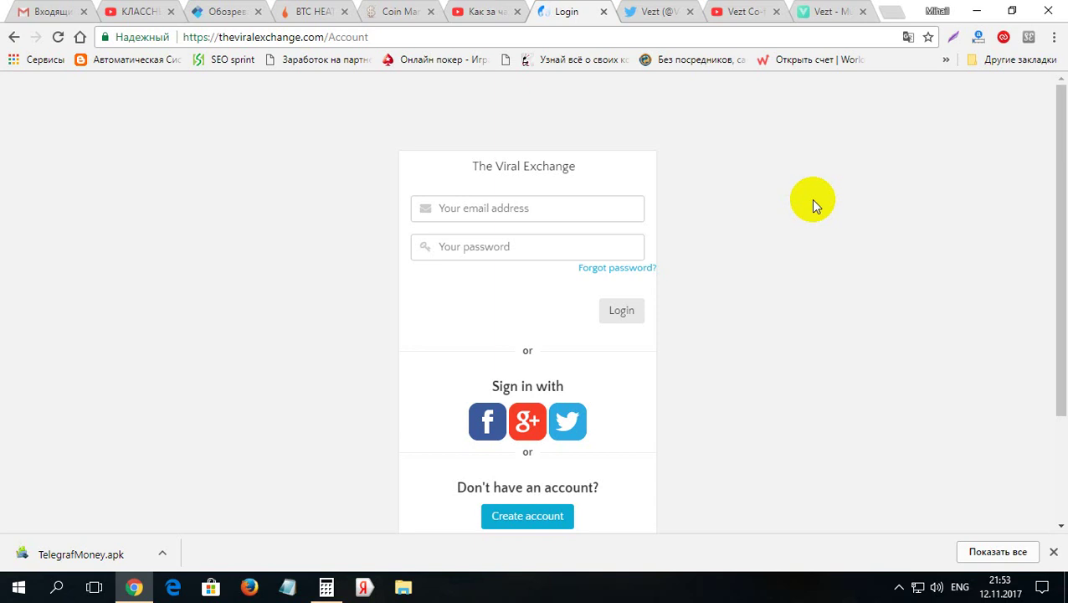
click(463, 36)
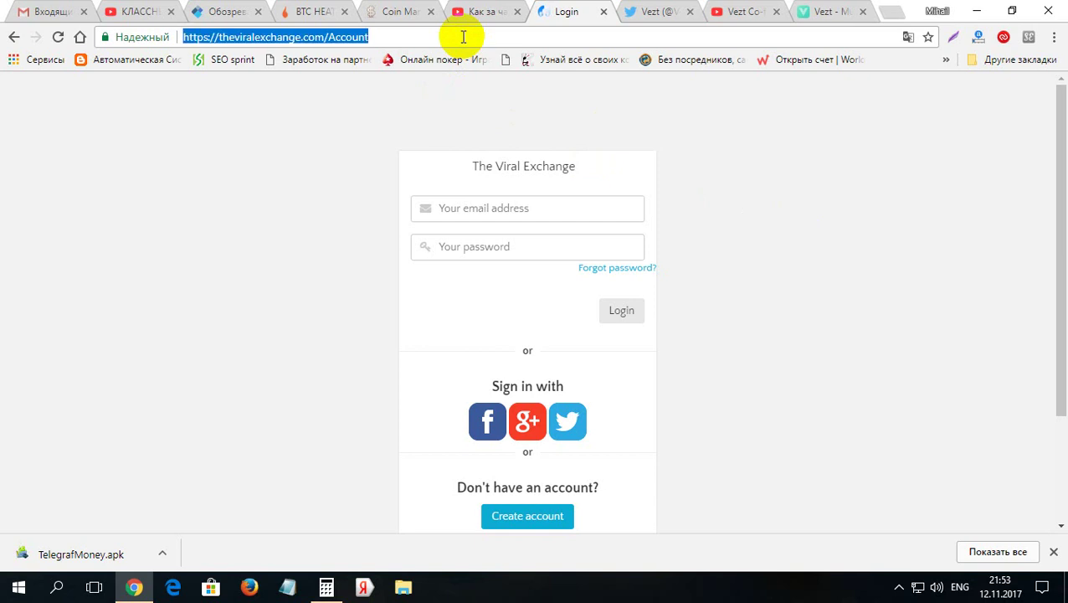
key(ctrl+v)
key(Return)
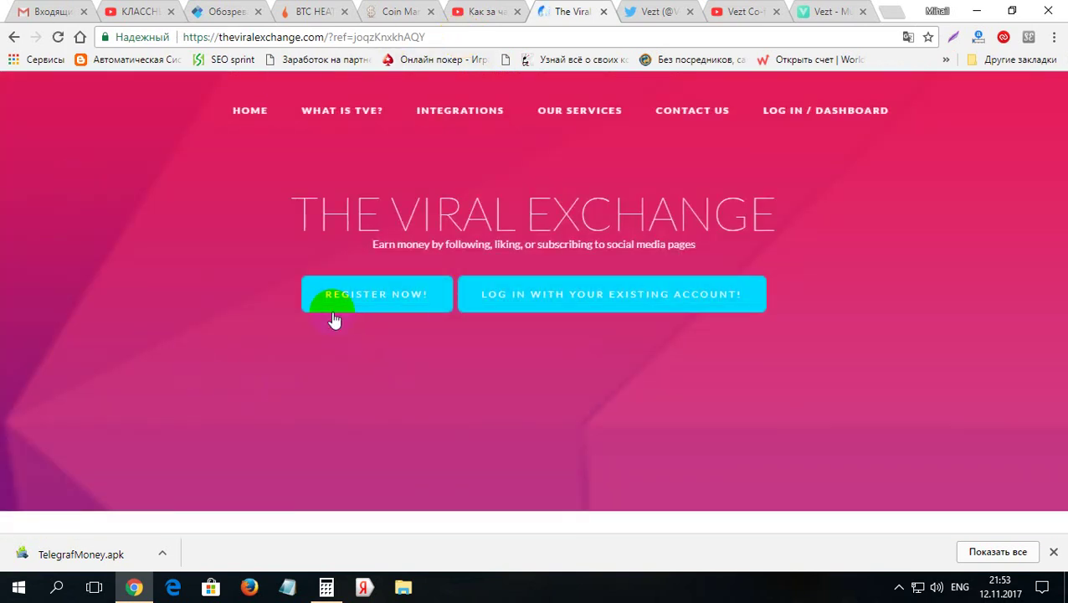
Step: Open the new-account registration form and go through its account name, email, password and repeat-password fields without filling them in
click(371, 300)
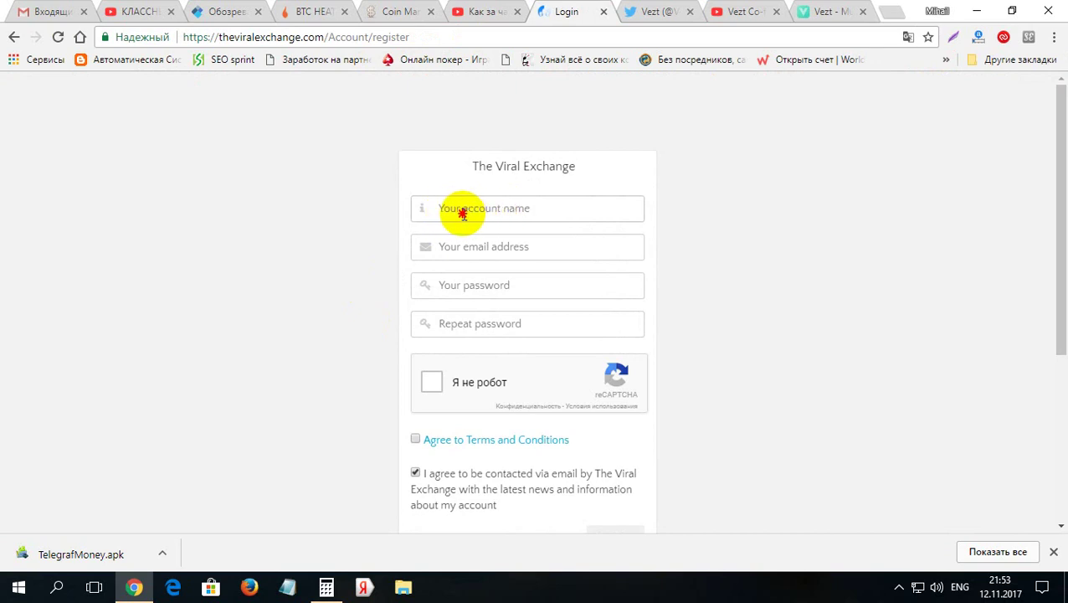
click(465, 211)
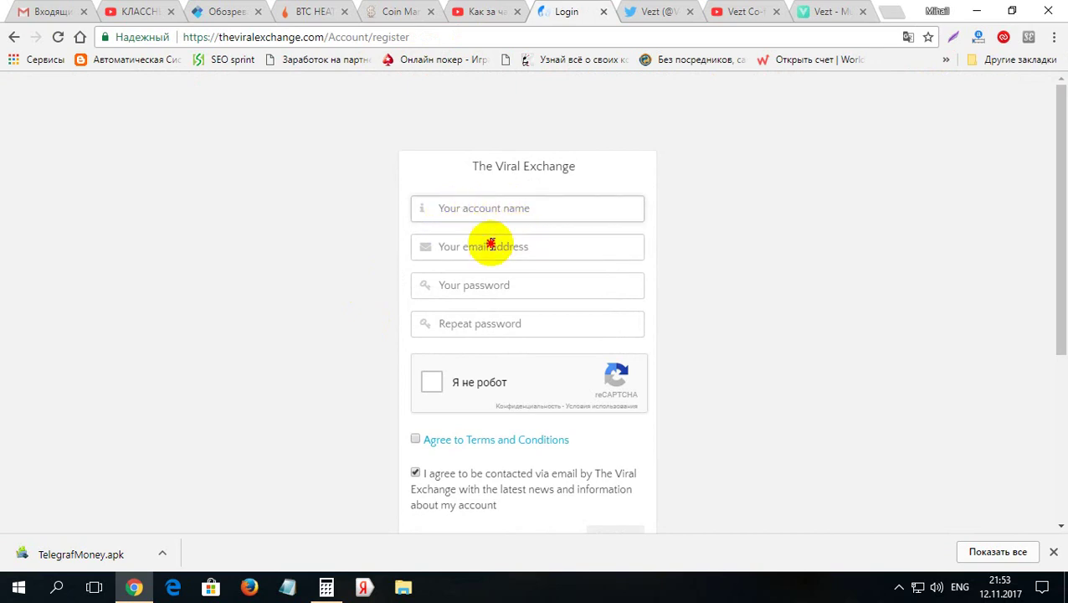
click(492, 244)
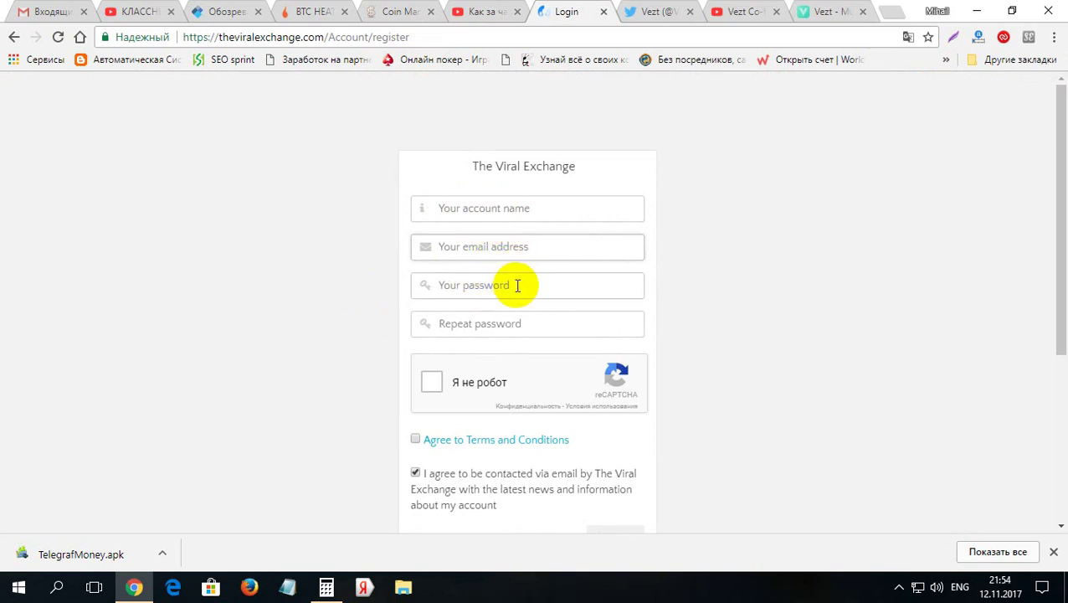
click(474, 286)
click(468, 324)
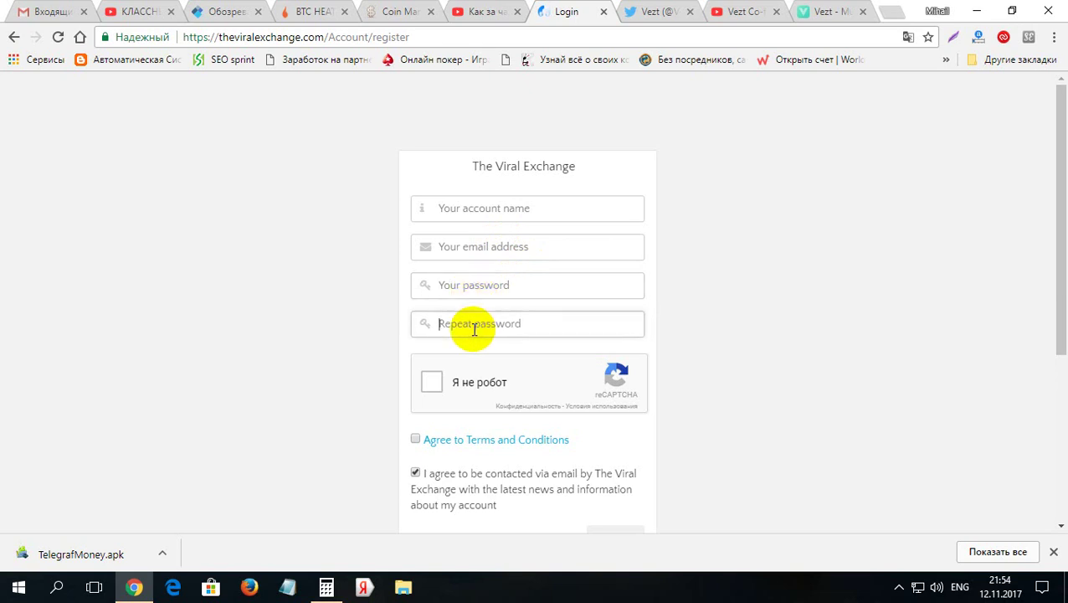
Step: Complete the reCAPTCHA check and agree to the Terms and Conditions in the registration form
click(431, 387)
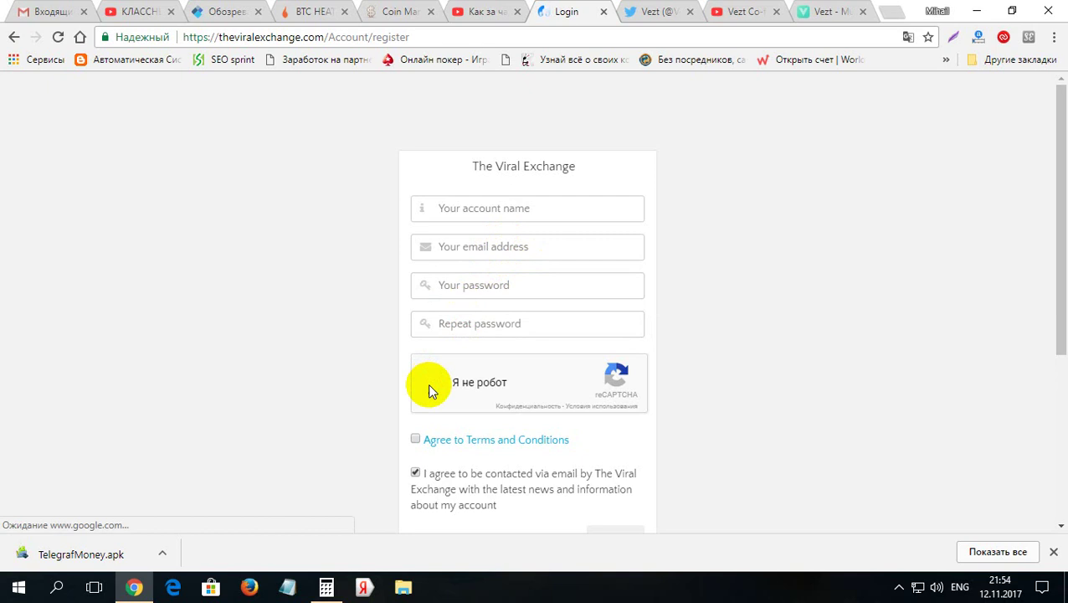
click(416, 441)
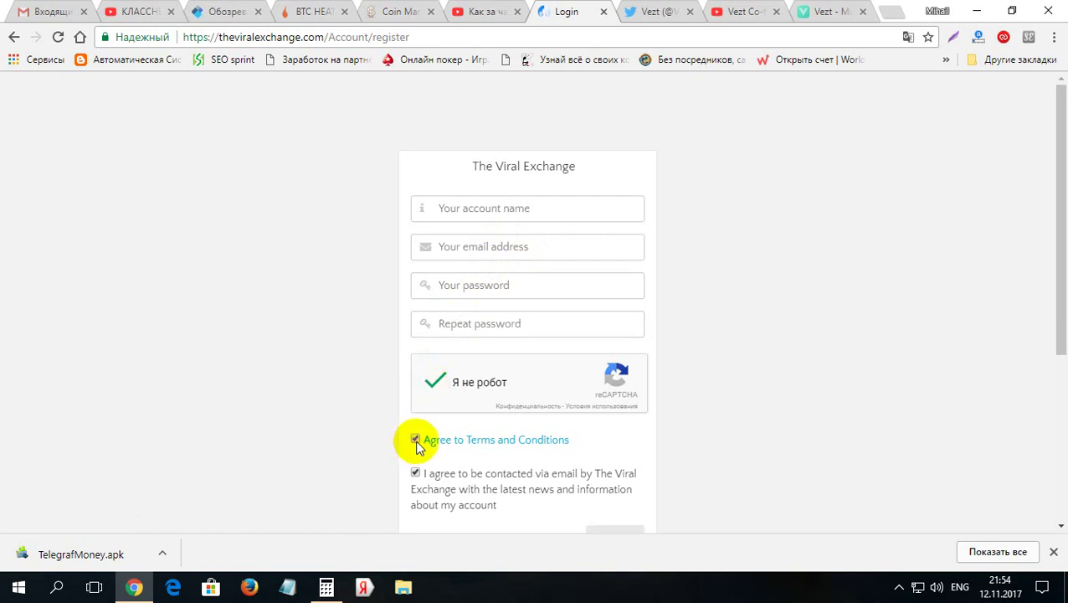
scroll(1059, 335, down, 3)
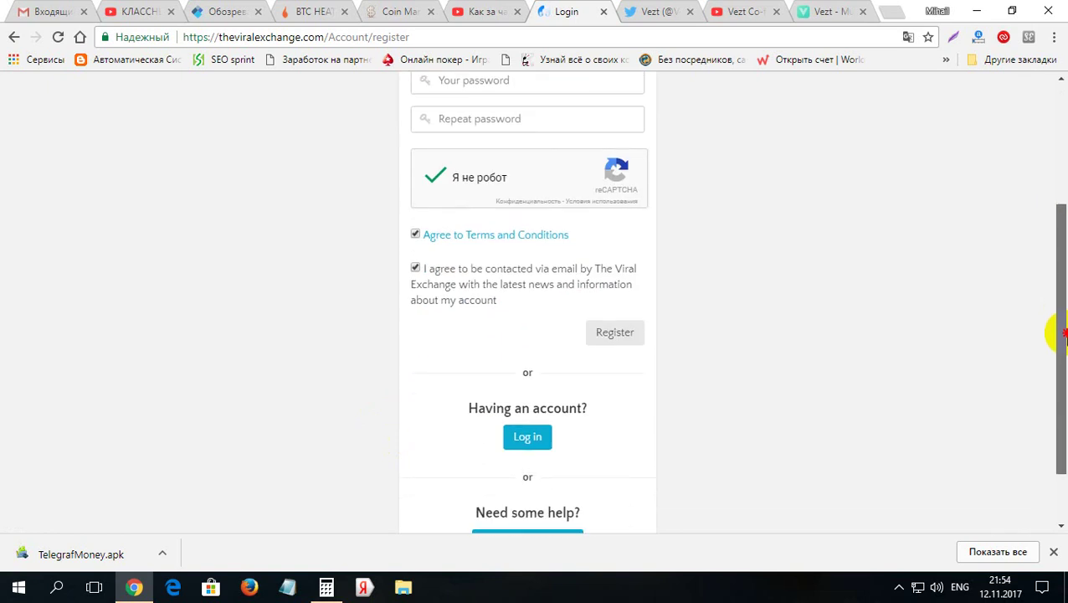
drag(1062, 335, 1057, 341)
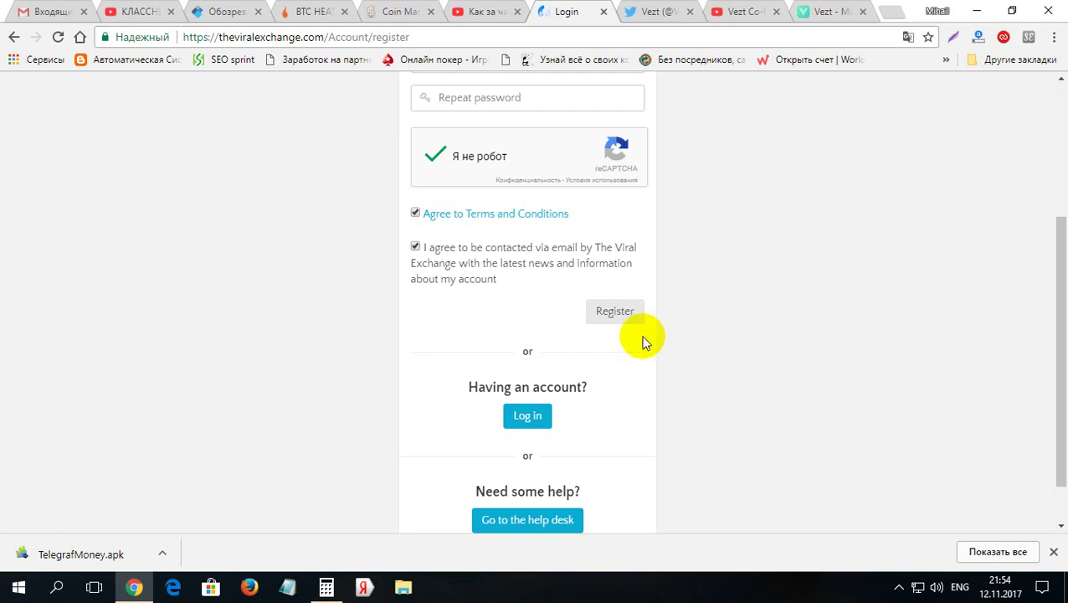
Step: Switch from the registration form to the existing-account login form and look over its sign-in options
click(526, 415)
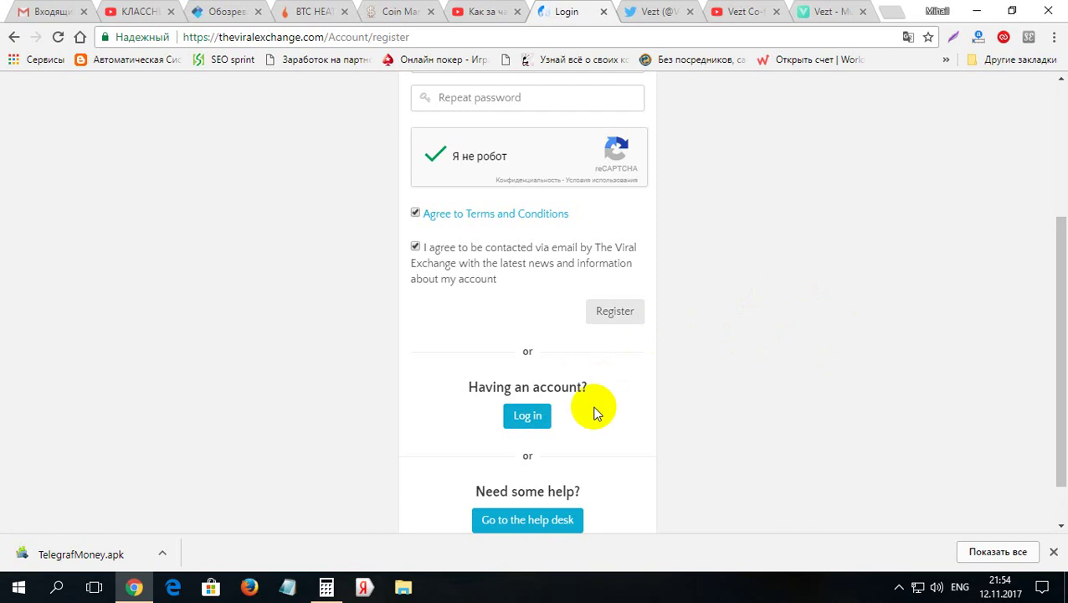
click(535, 420)
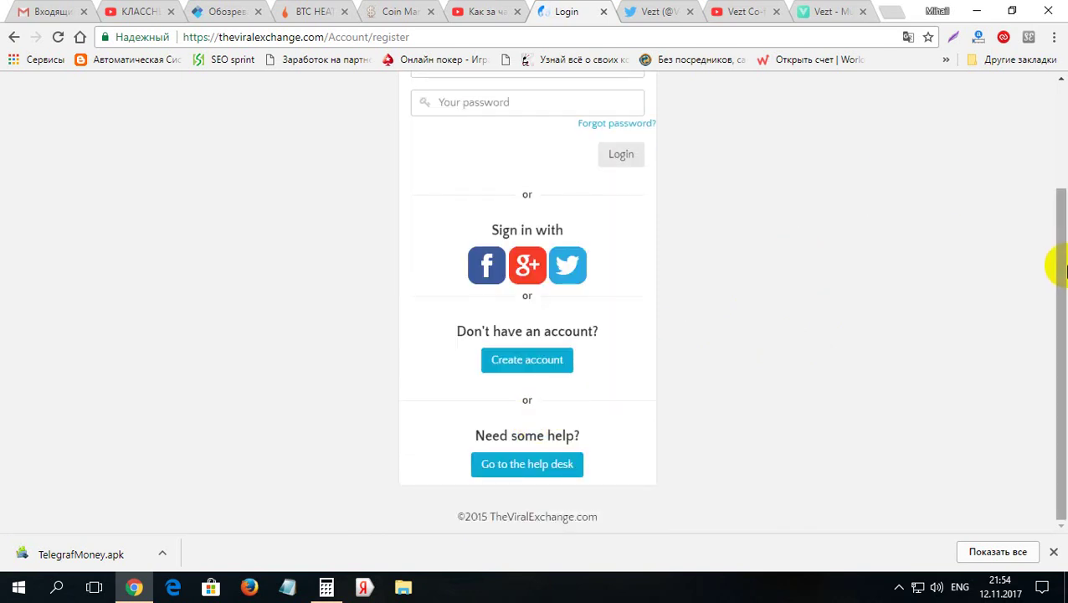
drag(1061, 267, 1053, 131)
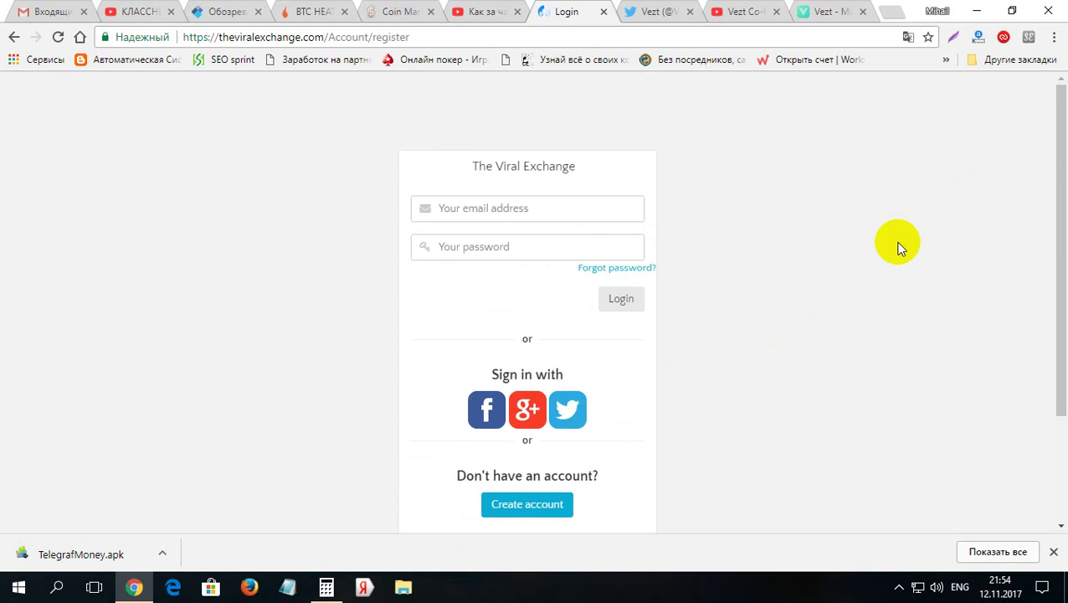